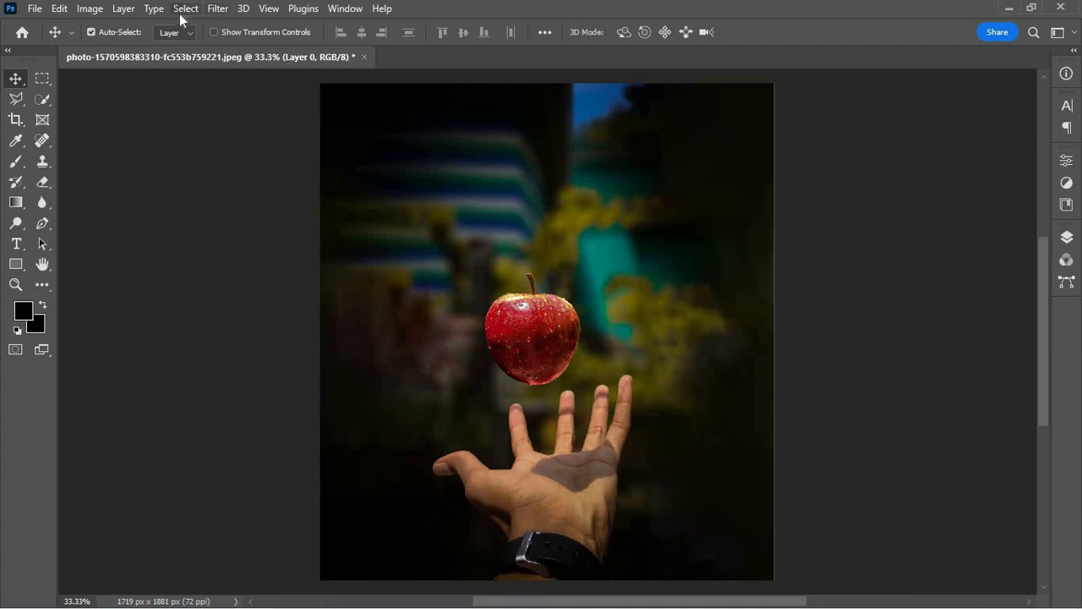
# Step: Select the subject, copy the apple and hand onto their own layer, and hide the original photo layer
pyautogui.click(181, 12)
pyautogui.click(212, 193)
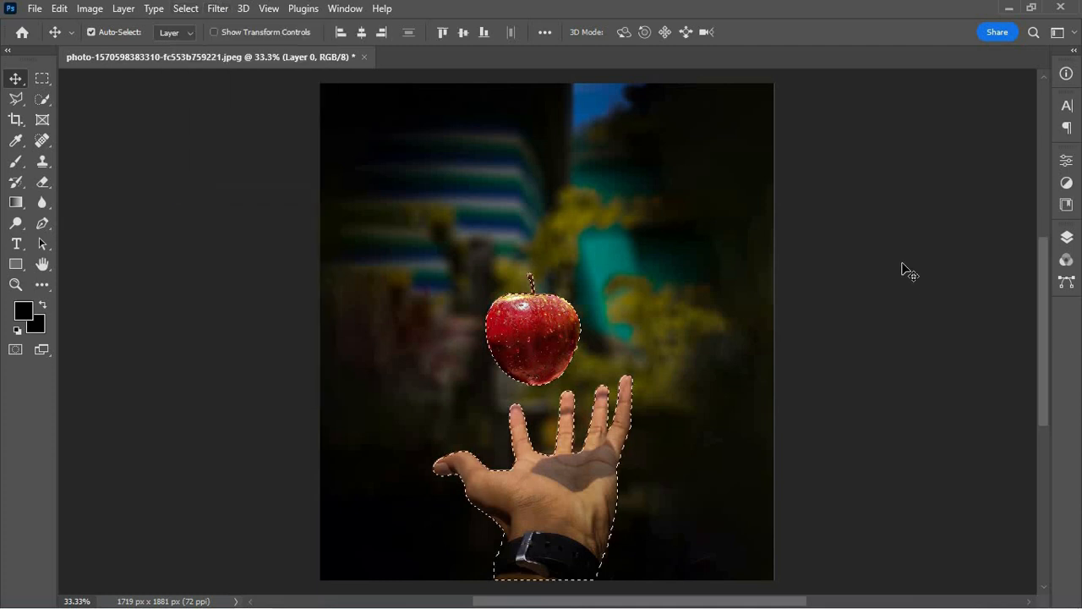
pyautogui.click(1066, 238)
pyautogui.hotkey('ctrl', 'j')
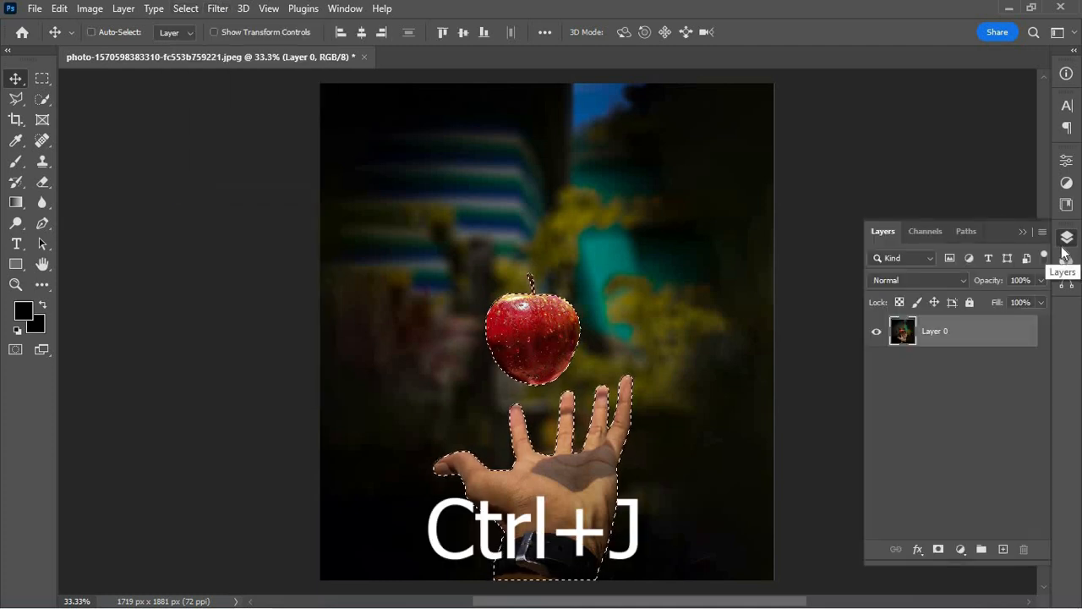
pyautogui.click(877, 363)
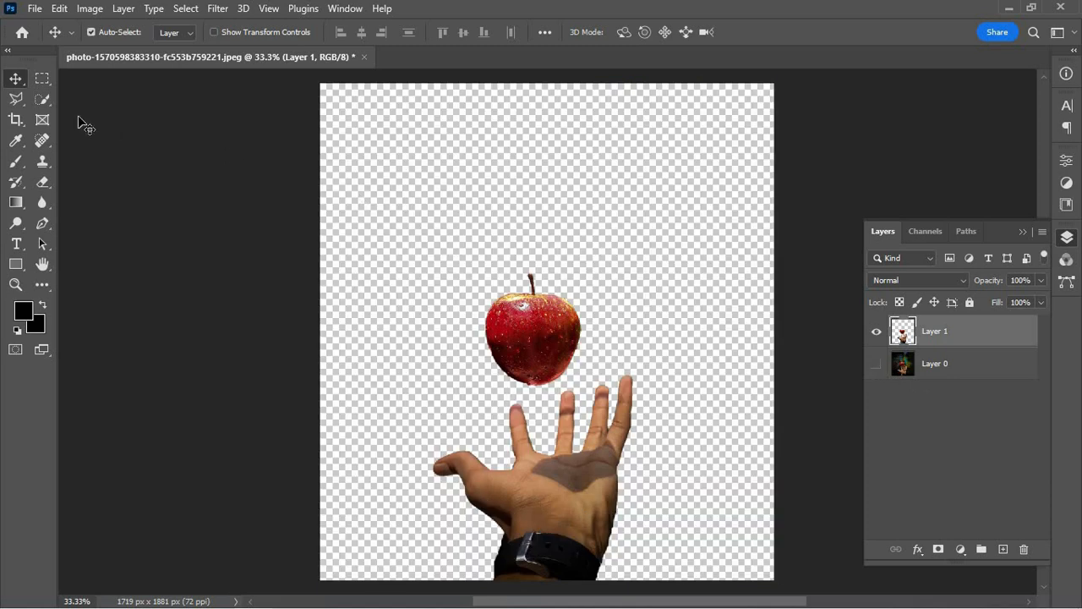
# Step: Select the apple with a rectangular marquee and copy it onto its own layer
pyautogui.click(42, 79)
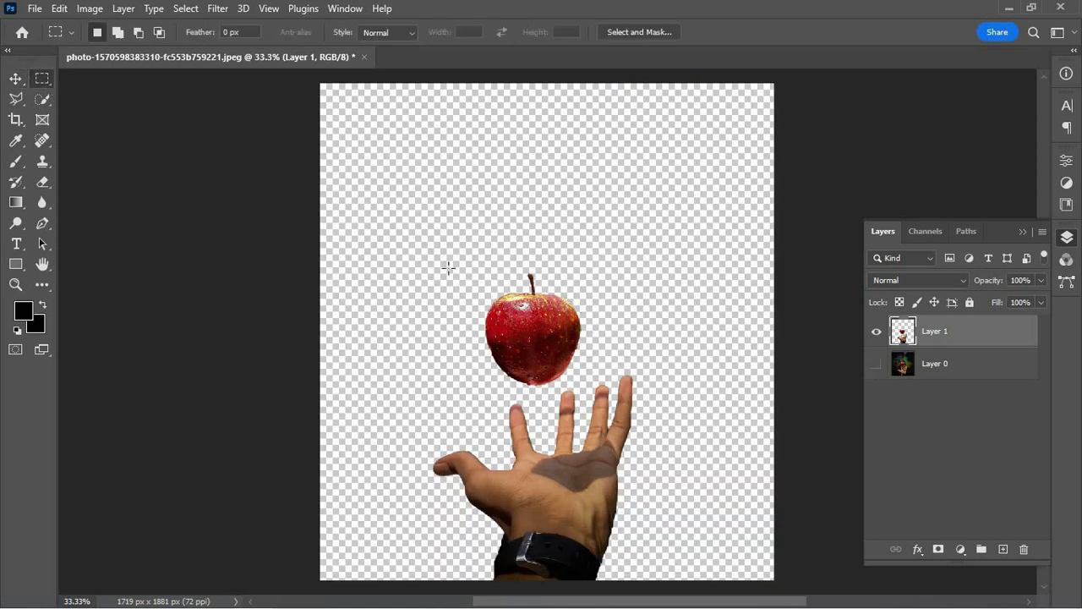
pyautogui.moveTo(442, 251); pyautogui.dragTo(583, 384)
pyautogui.hotkey('ctrl', 'j')
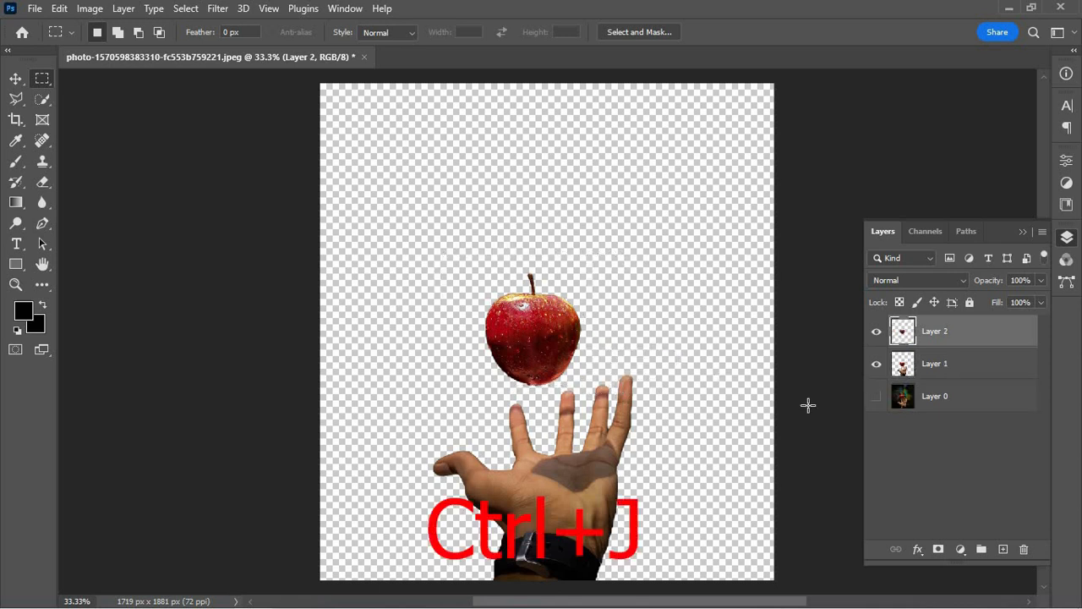
# Step: Check the contents of the three layers by toggling their visibility, leaving only Layer 1 visible
pyautogui.click(876, 396)
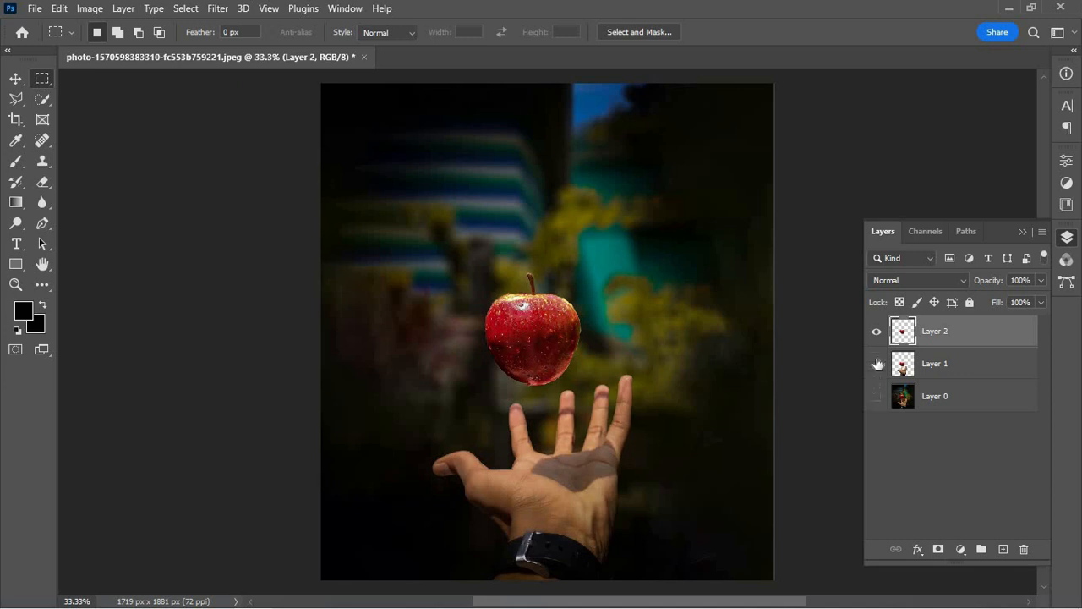
pyautogui.click(876, 396)
pyautogui.click(877, 331)
pyautogui.click(877, 331)
pyautogui.click(877, 332)
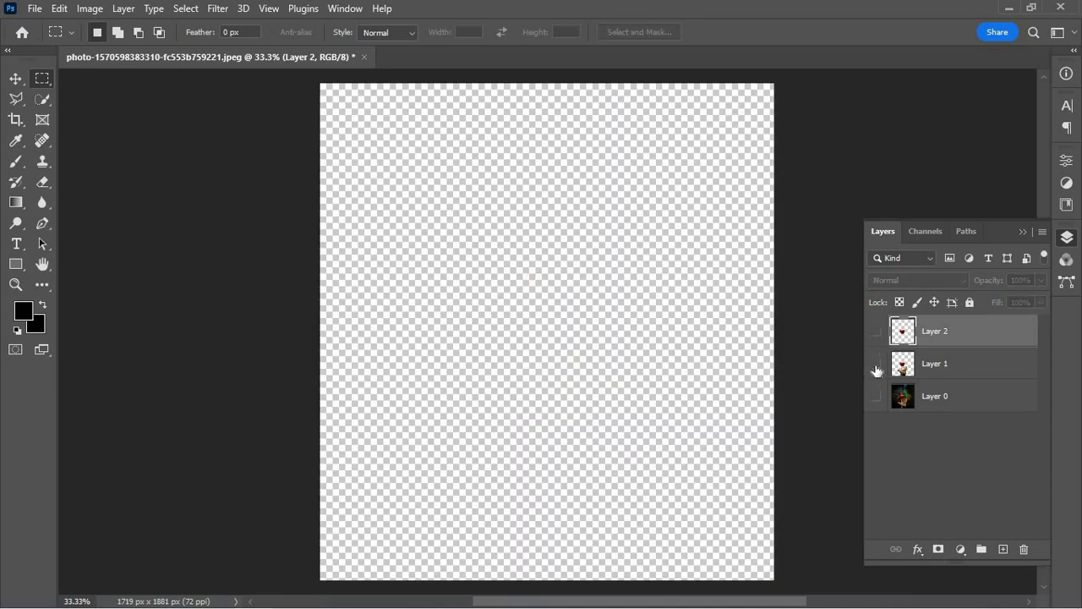
pyautogui.click(877, 363)
pyautogui.click(877, 363)
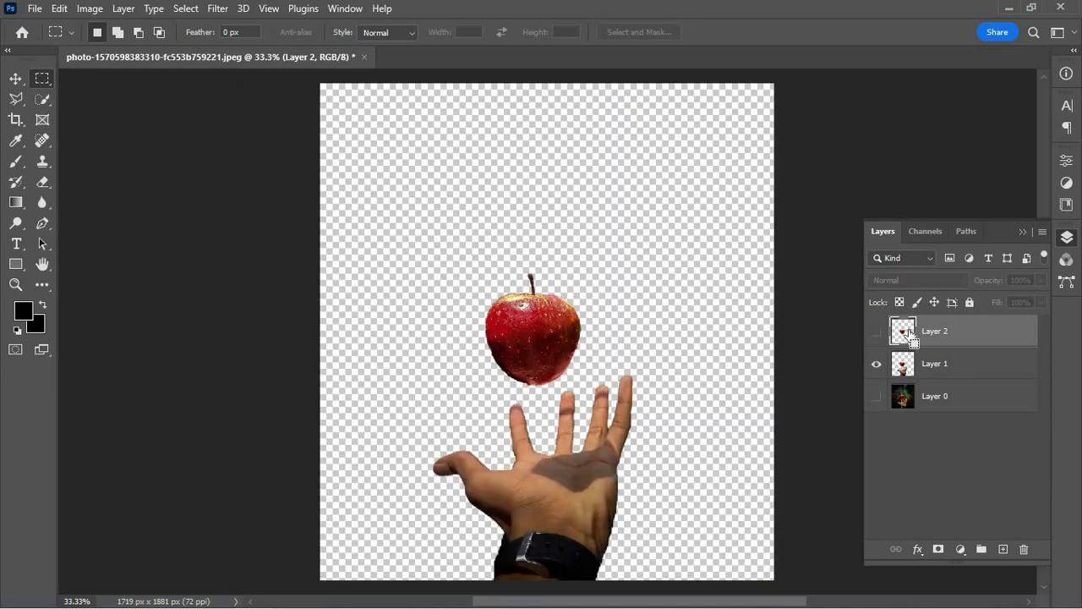
# Step: Delete the apple from Layer 1 using Layer 2's outline as the selection, then deselect and show all layers
pyautogui.keyDown('ctrl'); pyautogui.click(903, 331); pyautogui.keyUp('ctrl')
pyautogui.click(939, 364)
pyautogui.press('Delete')
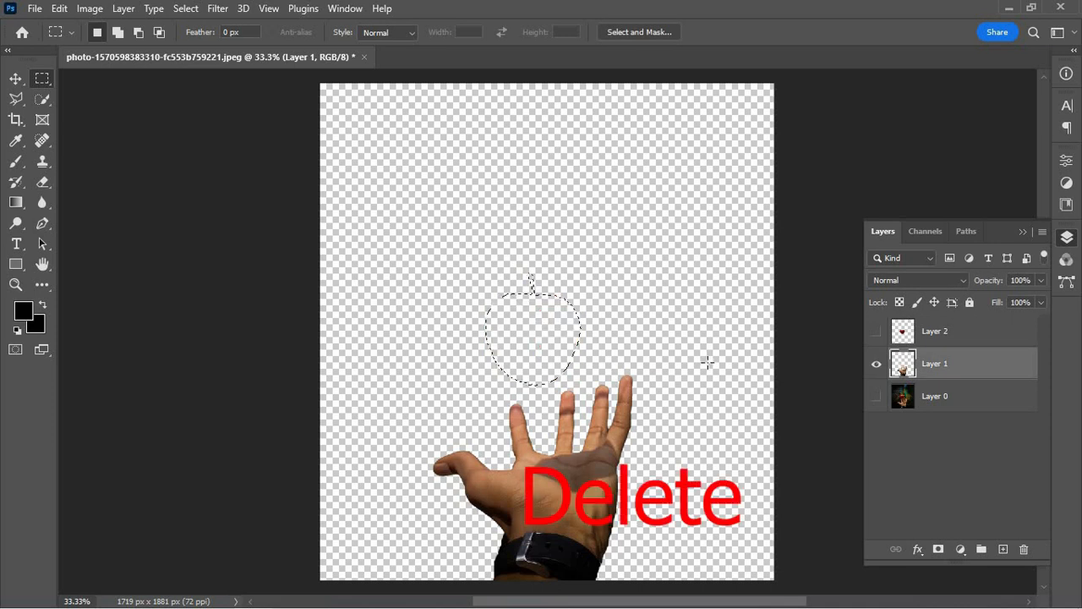
pyautogui.hotkey('ctrl', 'd')
pyautogui.click(877, 332)
pyautogui.click(877, 396)
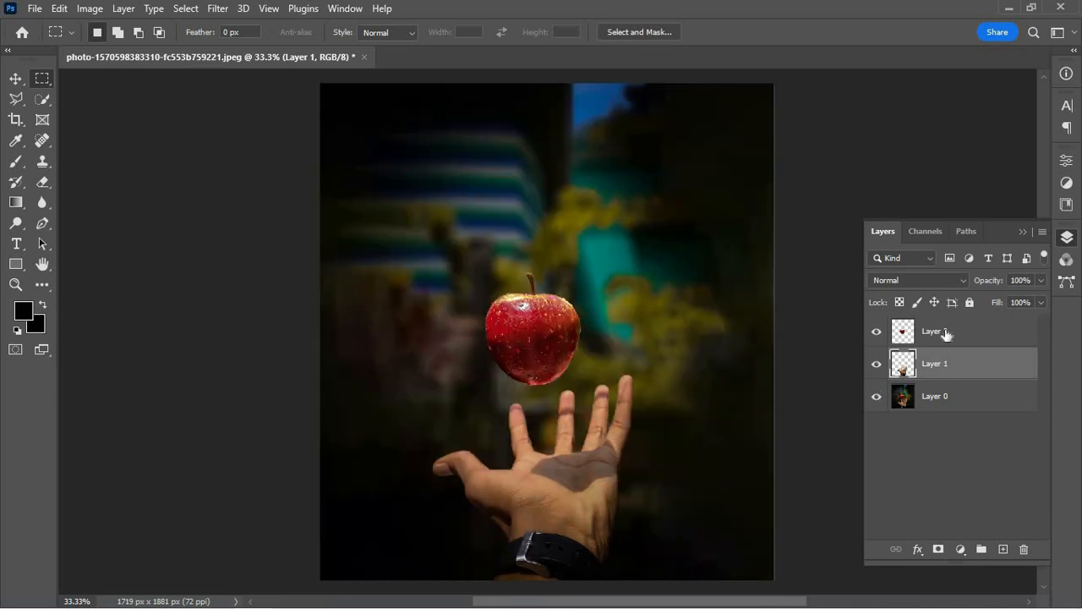
# Step: Put the apple layer, Layer 2, into a new group and select the layer inside it
pyautogui.click(963, 335)
pyautogui.hotkey('ctrl', 'g')
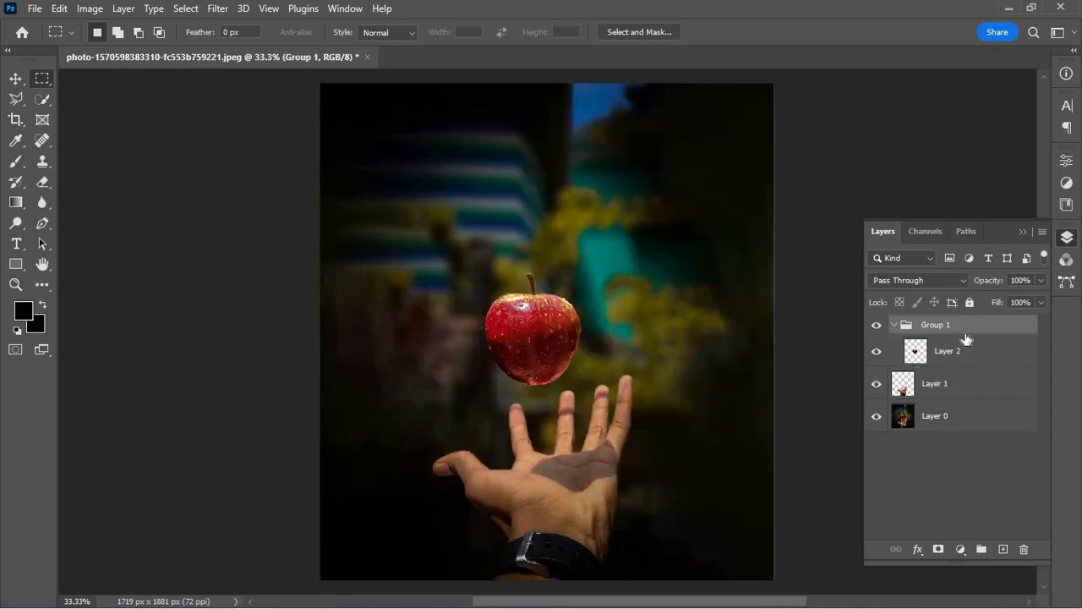
pyautogui.click(1011, 361)
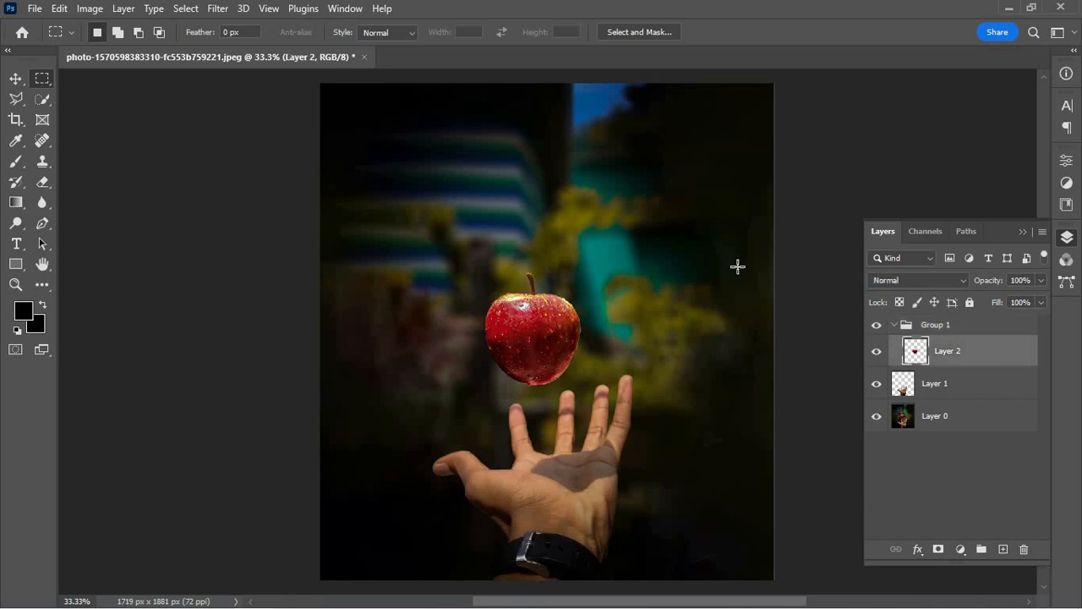
# Step: Apply a Gaussian Blur with a 5-pixel radius to the apple layer
pyautogui.click(217, 10)
pyautogui.moveTo(244, 212)
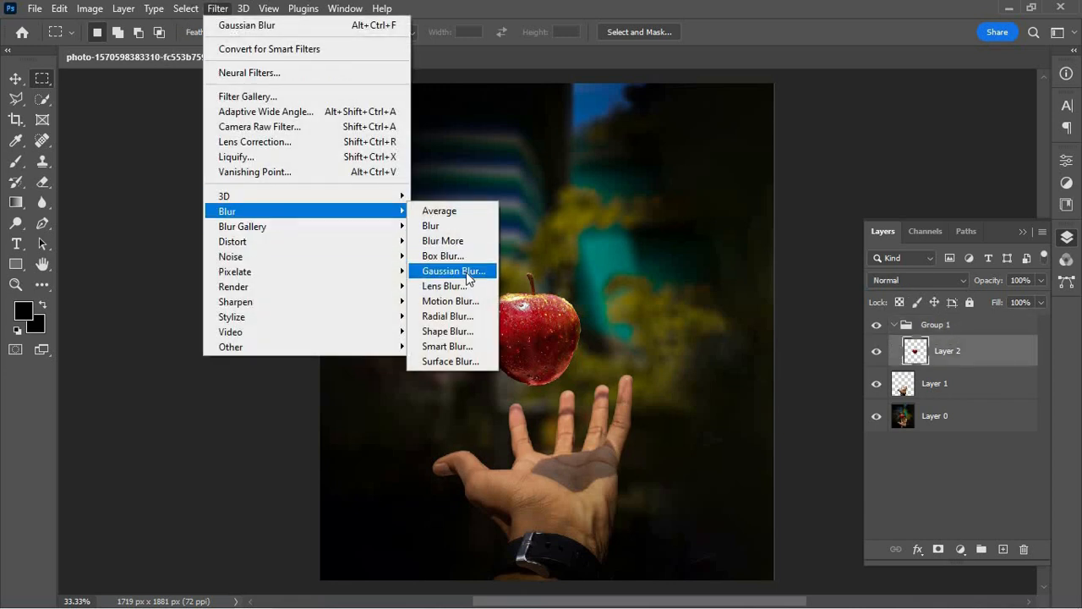
pyautogui.click(453, 270)
pyautogui.write('5')
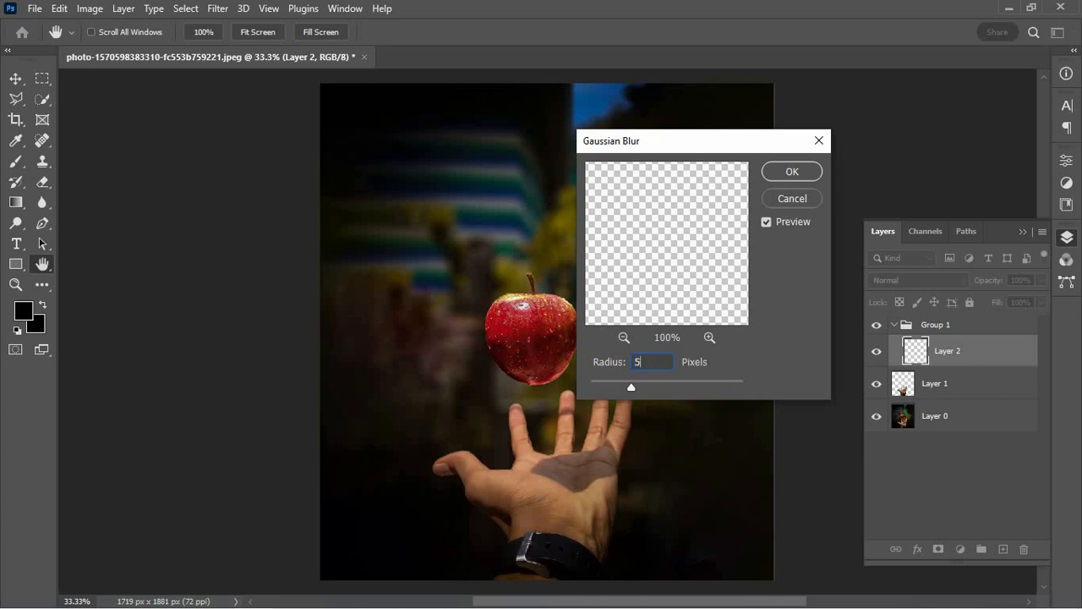
pyautogui.click(793, 171)
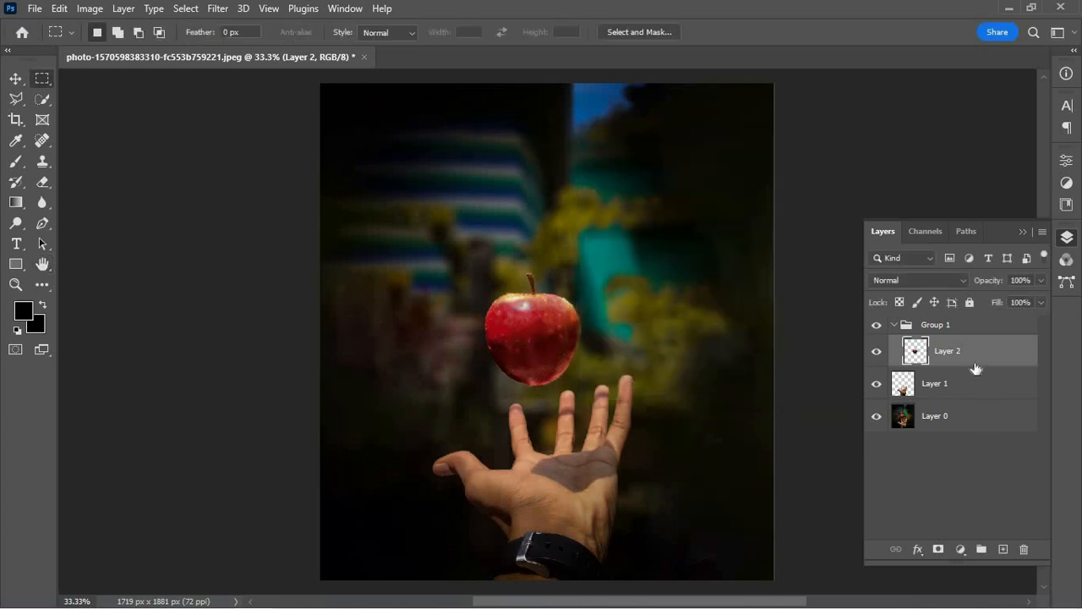
# Step: Duplicate the blurred apple layer and apply a 50-pixel Gaussian Blur to the copy
pyautogui.hotkey('ctrl', 'j')
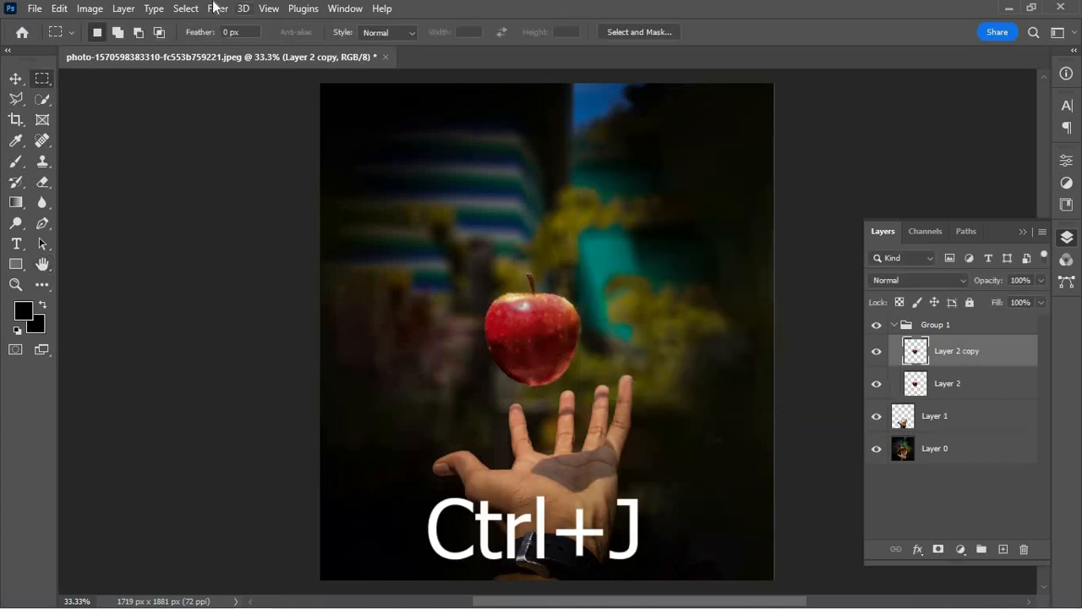
pyautogui.click(187, 8)
pyautogui.moveTo(217, 9)
pyautogui.moveTo(279, 212)
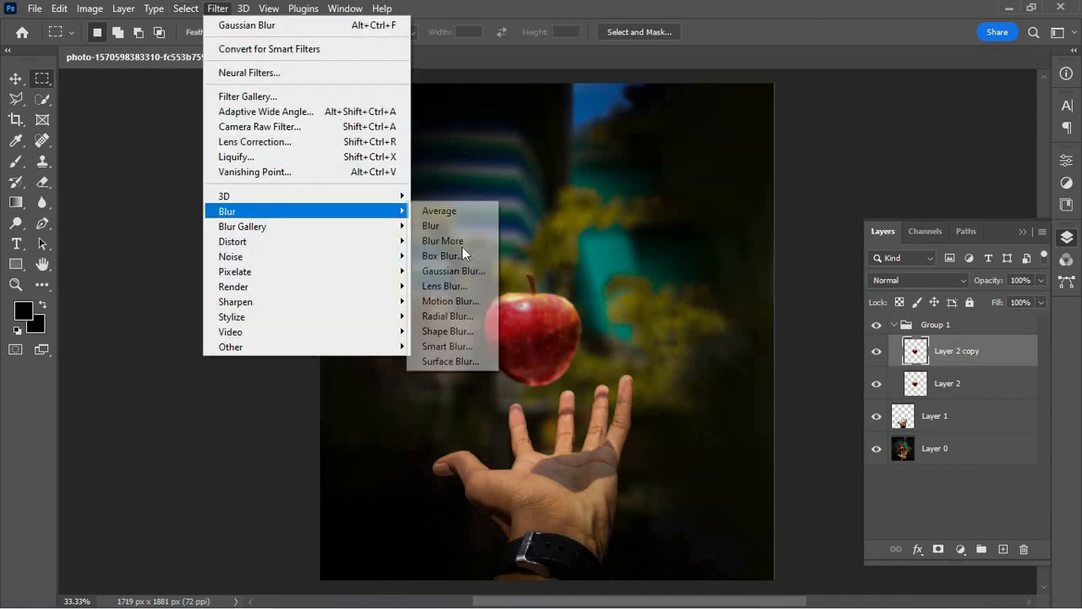
pyautogui.click(448, 271)
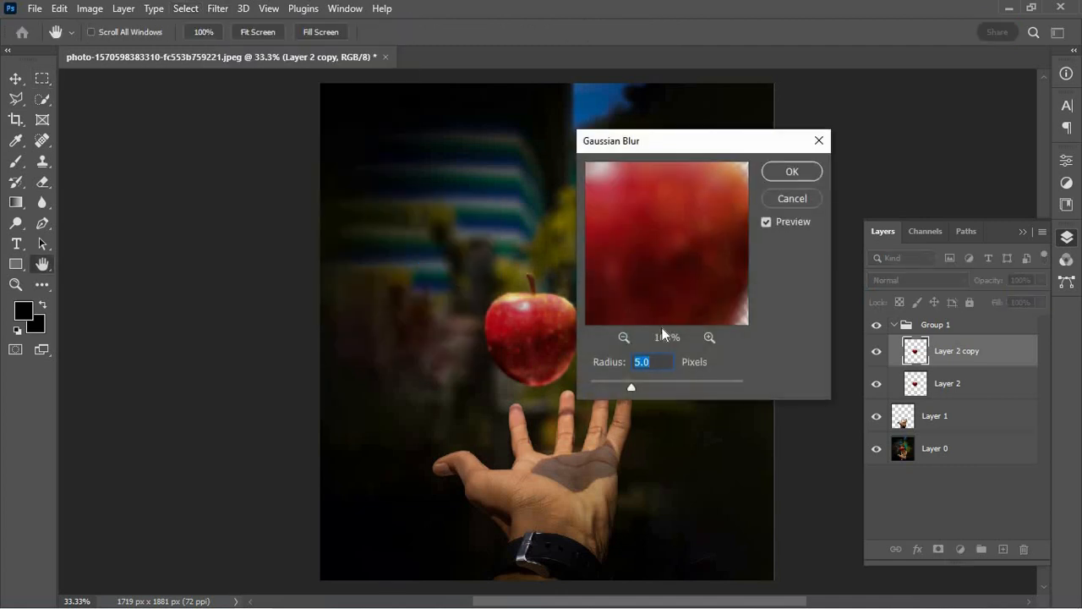
pyautogui.write('50')
pyautogui.click(792, 174)
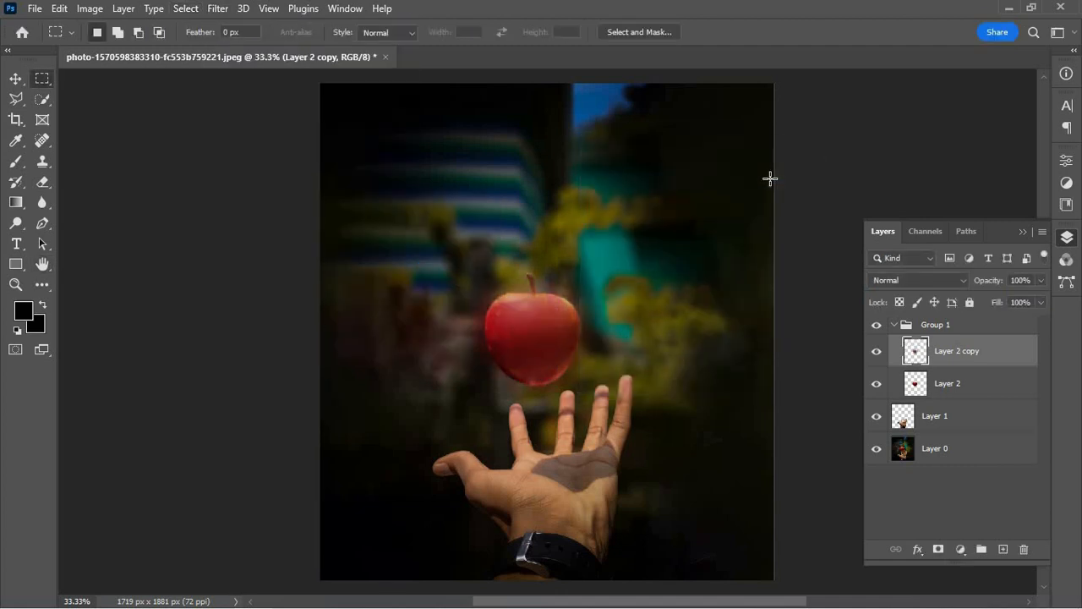
# Step: Duplicate the topmost apple layer and apply a 200-pixel Gaussian Blur to the new copy
pyautogui.hotkey('ctrl', 'j')
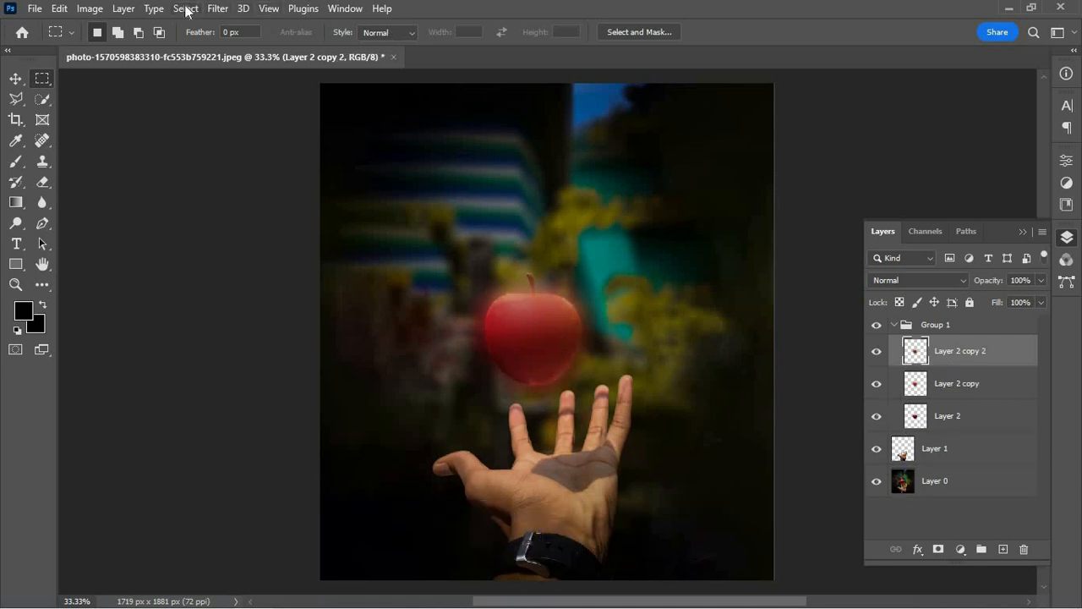
pyautogui.click(218, 9)
pyautogui.moveTo(367, 218)
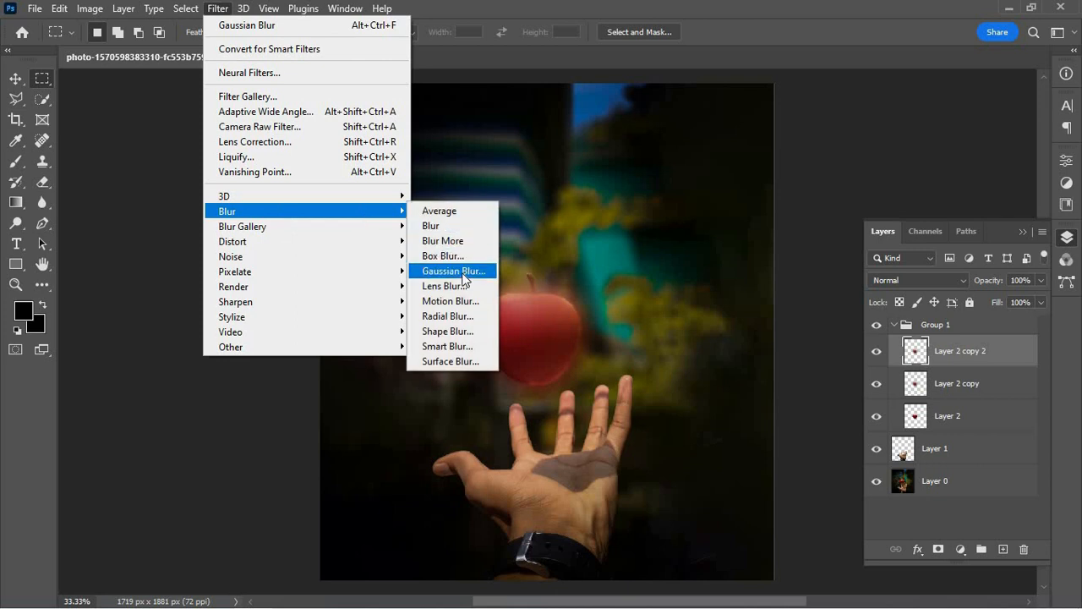
pyautogui.click(453, 271)
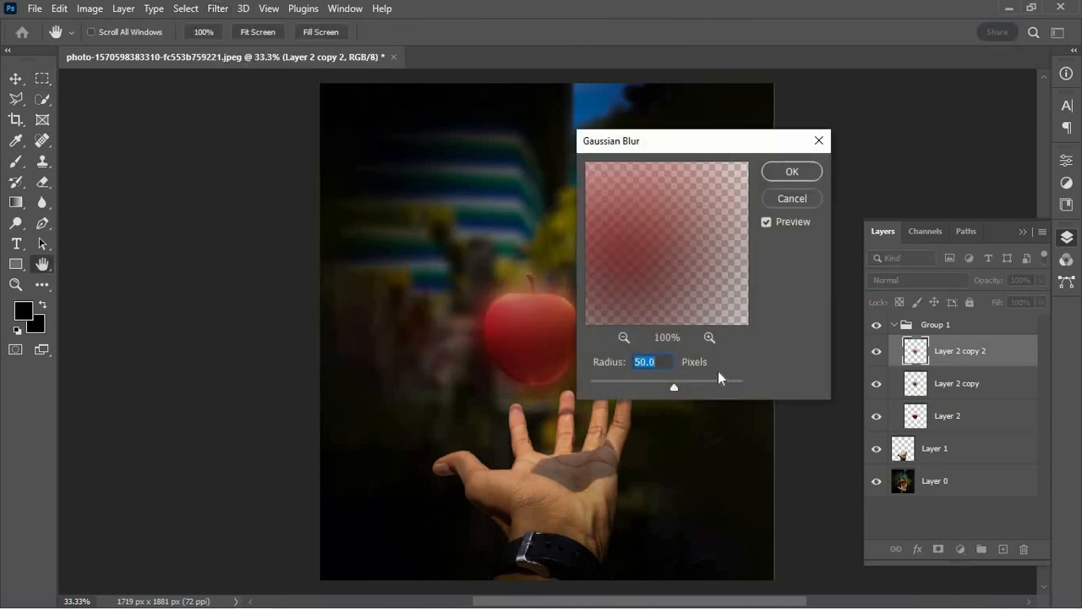
pyautogui.write('20')
pyautogui.click(789, 171)
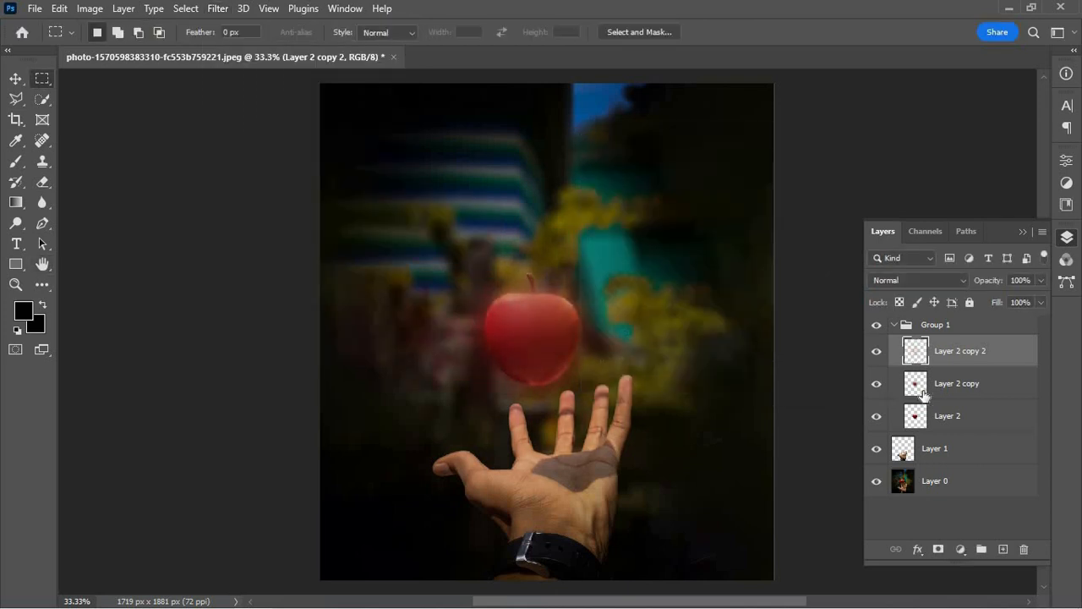
# Step: Duplicate Layer 2 copy 2 and apply a 500-pixel Gaussian Blur to the new copy
pyautogui.hotkey('ctrl', 'j')
pyautogui.hotkey('ctrl', 'j')
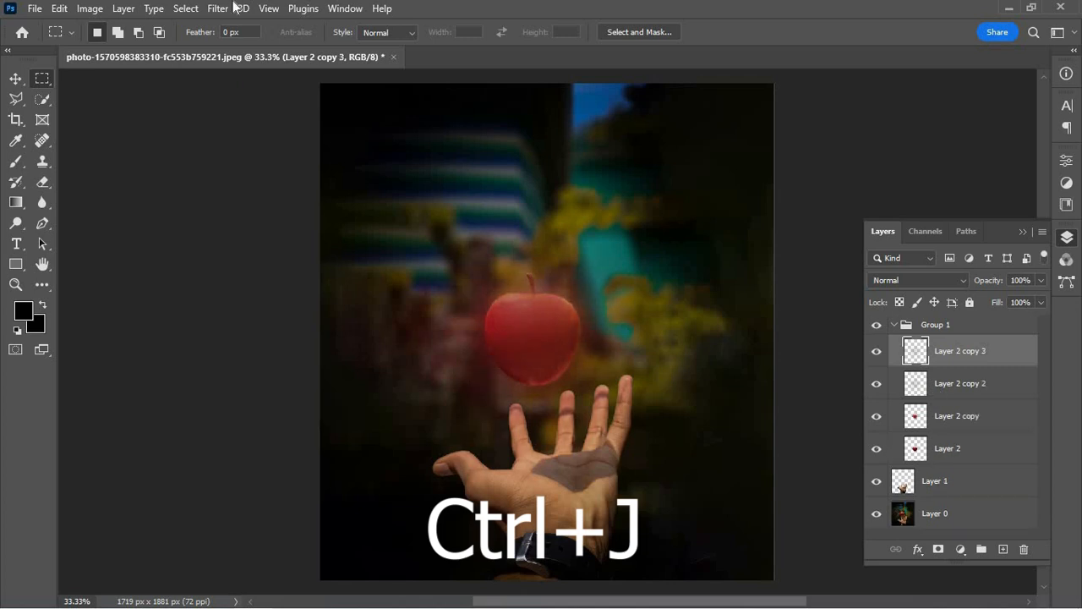
pyautogui.click(214, 10)
pyautogui.moveTo(278, 210)
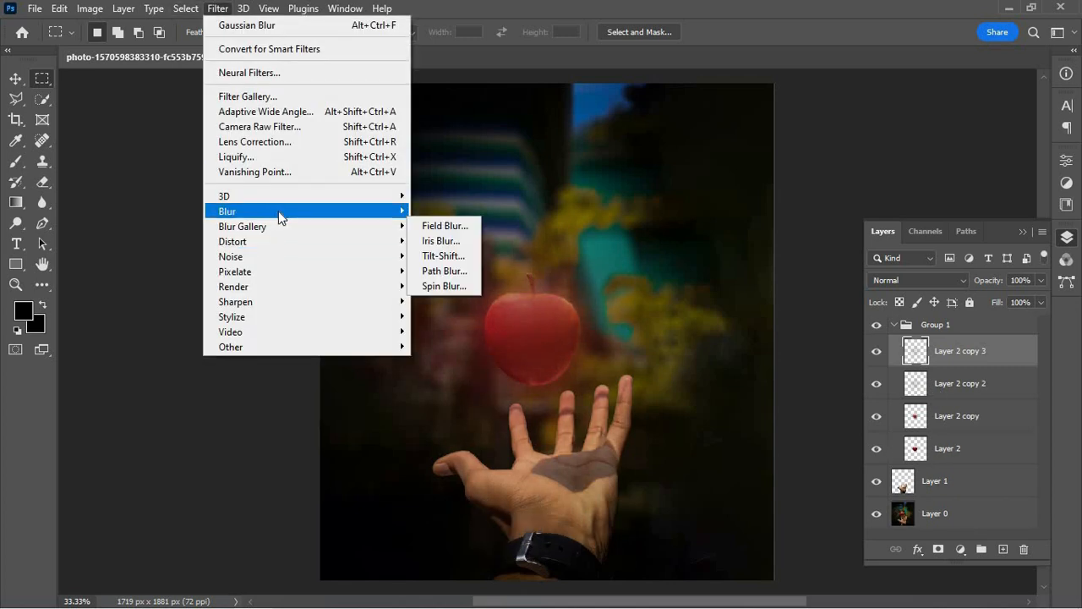
pyautogui.click(453, 271)
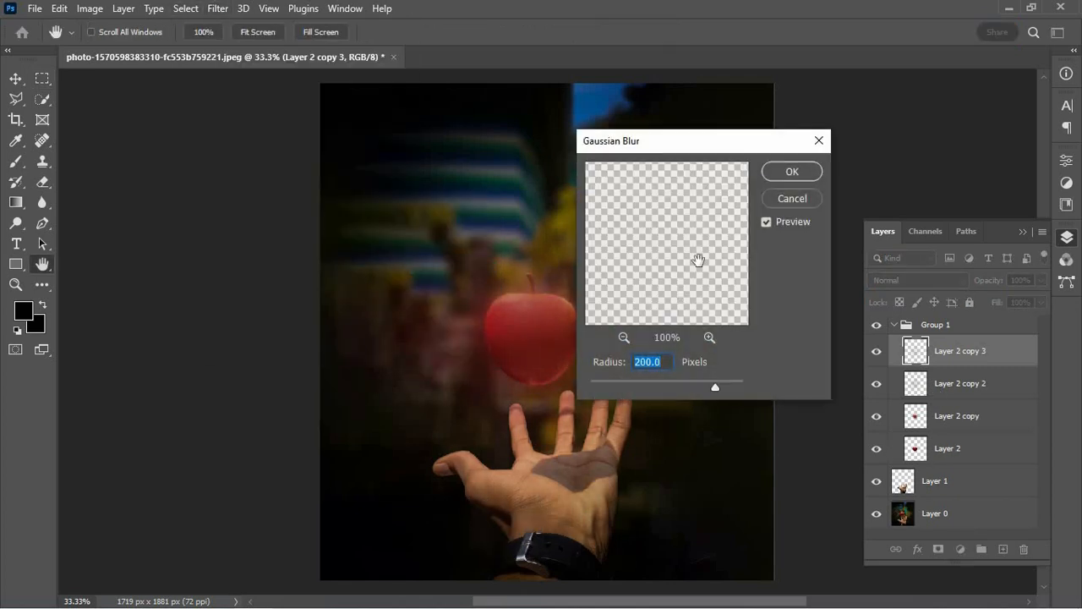
pyautogui.write('500')
pyautogui.click(792, 171)
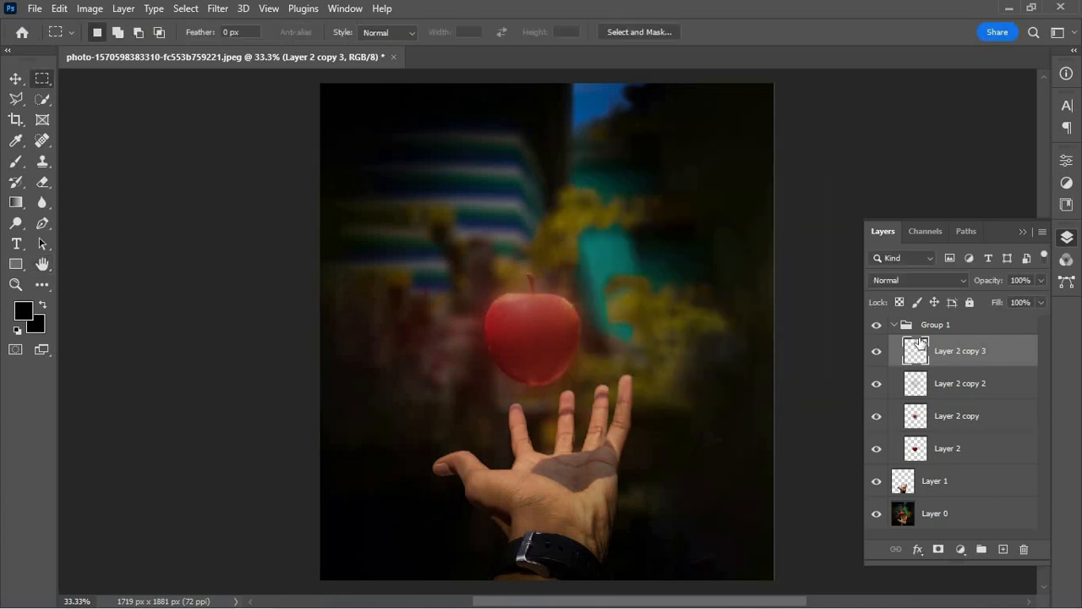
# Step: Set Group 1's blend mode to Linear Dodge (Add), compare the image with and without the group, and expand it
pyautogui.click(896, 325)
pyautogui.click(928, 325)
pyautogui.click(930, 280)
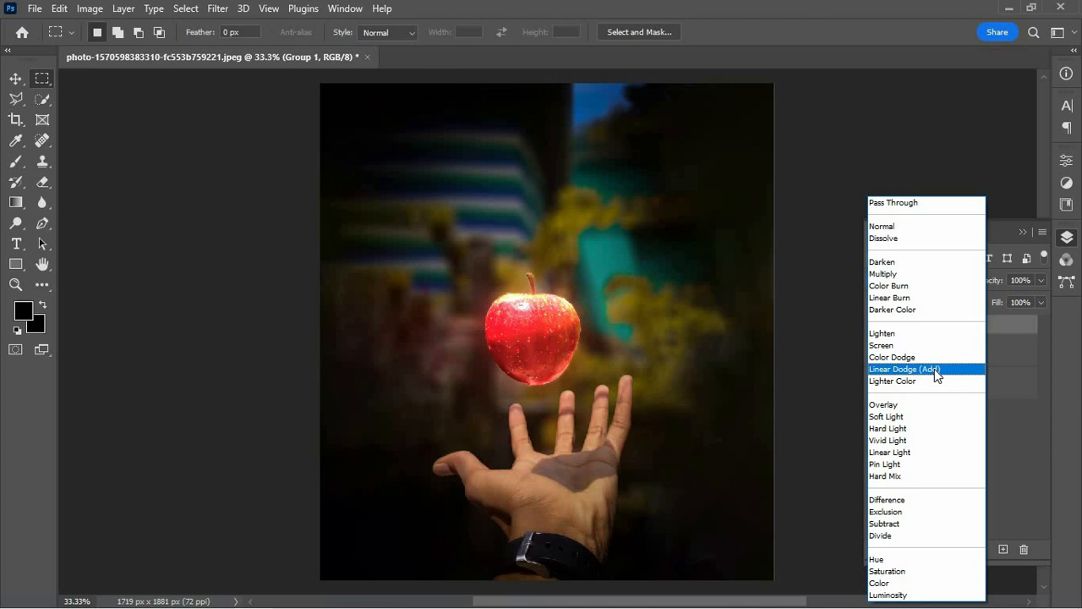
pyautogui.click(935, 373)
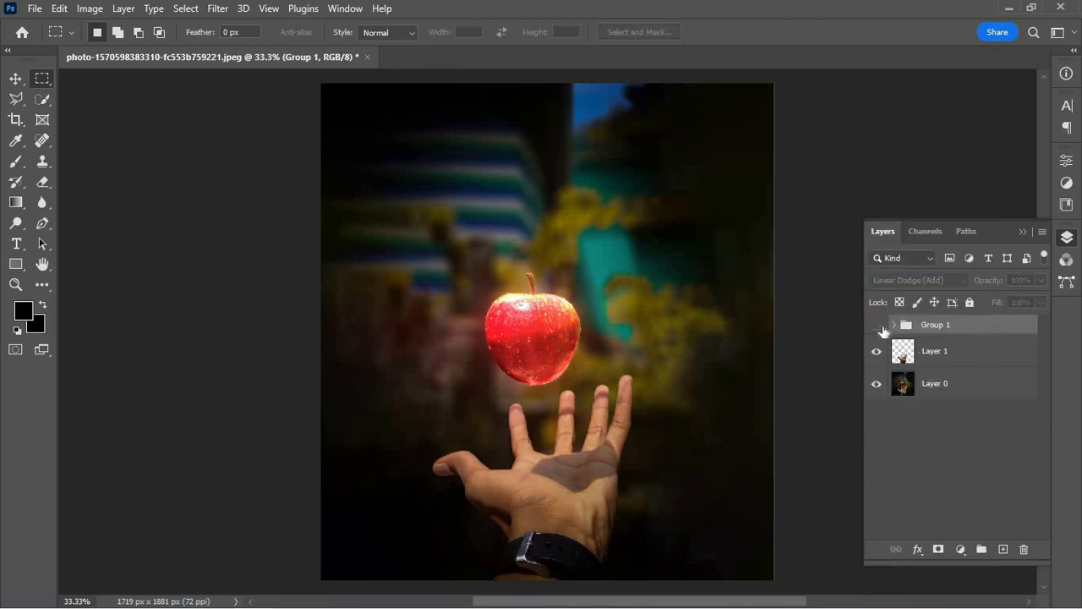
pyautogui.click(877, 326)
pyautogui.click(877, 326)
pyautogui.click(894, 327)
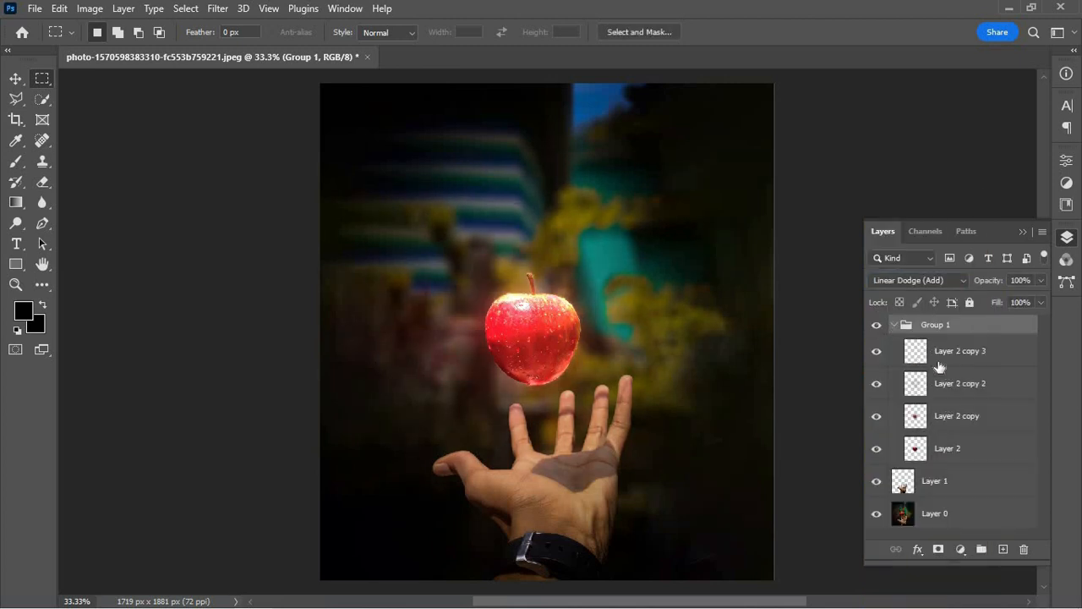
pyautogui.click(938, 364)
pyautogui.hotkey('ctrl', 'j')
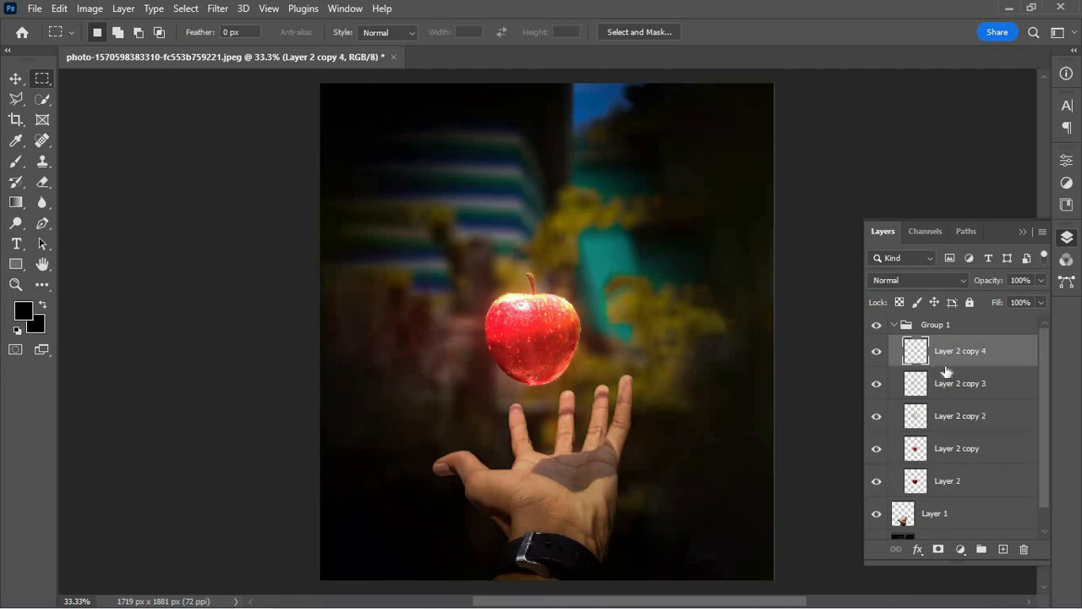
pyautogui.hotkey('ctrl', 'z')
# Step: Duplicate Layer 2 and move the copy to the top of Group 1
pyautogui.click(970, 451)
pyautogui.hotkey('ctrl', 'j')
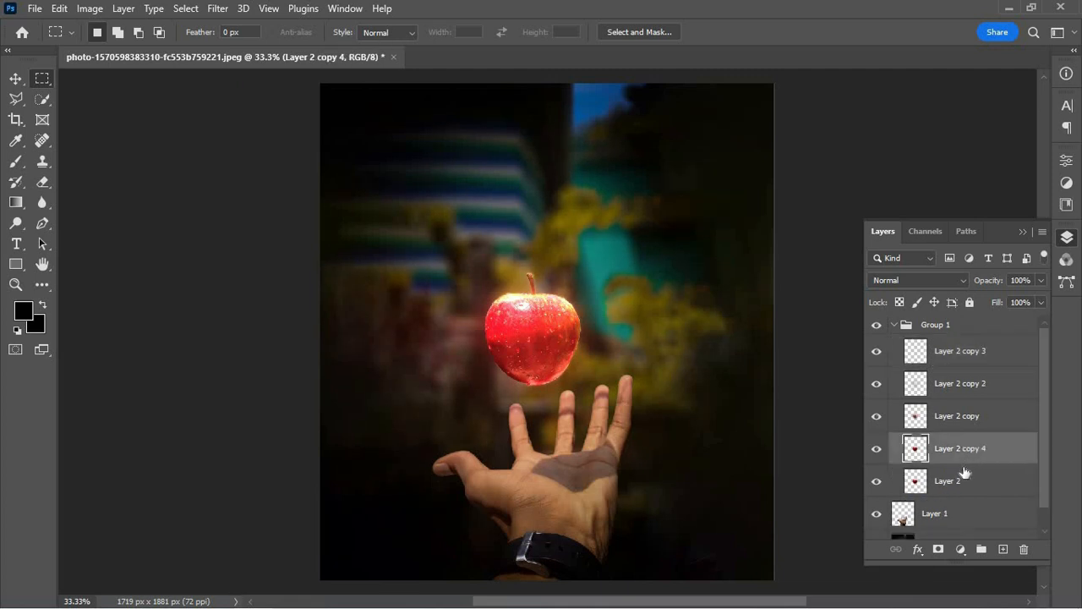
pyautogui.moveTo(963, 460); pyautogui.dragTo(930, 343)
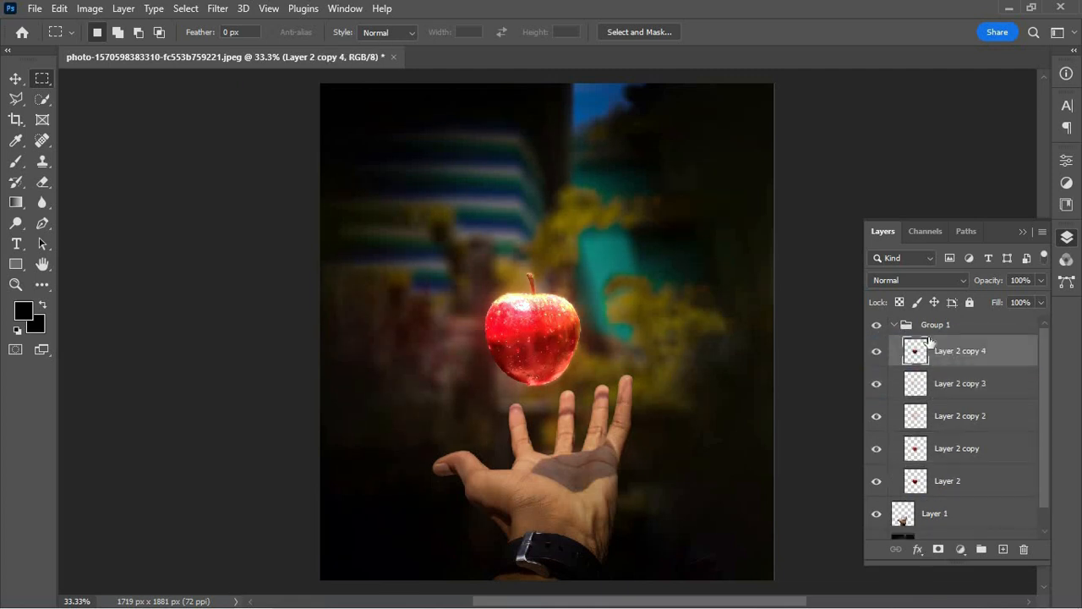
# Step: Apply a 600-pixel Gaussian Blur to Layer 2 copy 4
pyautogui.click(215, 9)
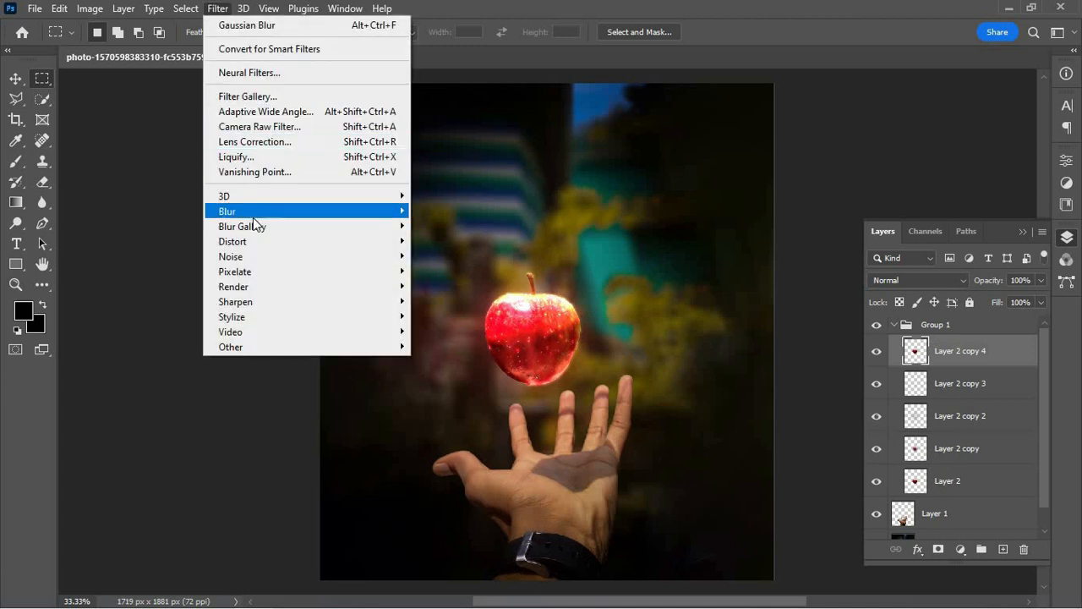
pyautogui.moveTo(258, 224)
pyautogui.click(457, 271)
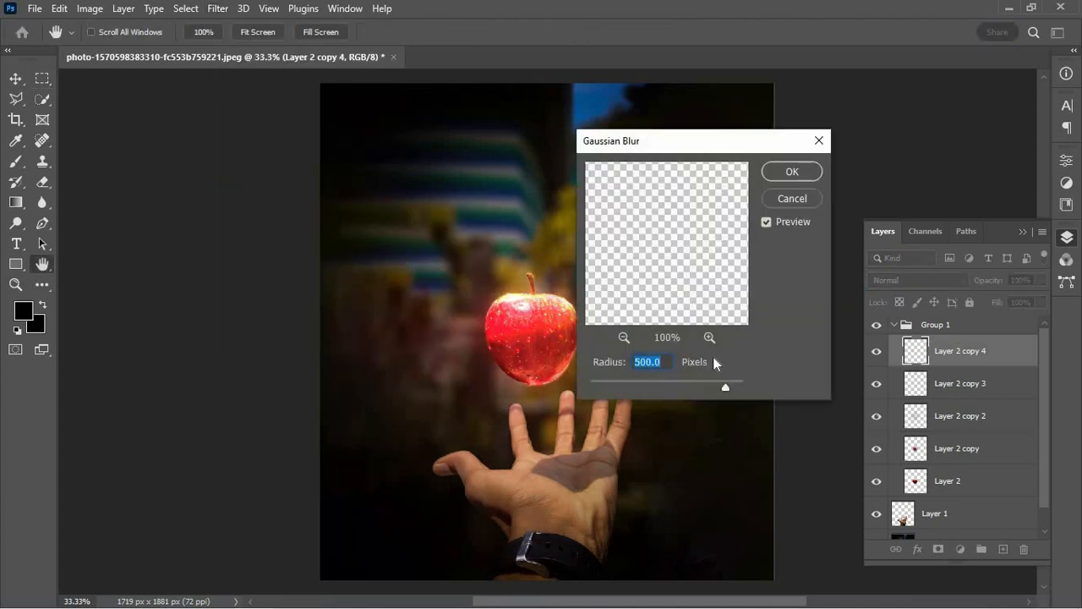
pyautogui.write('600')
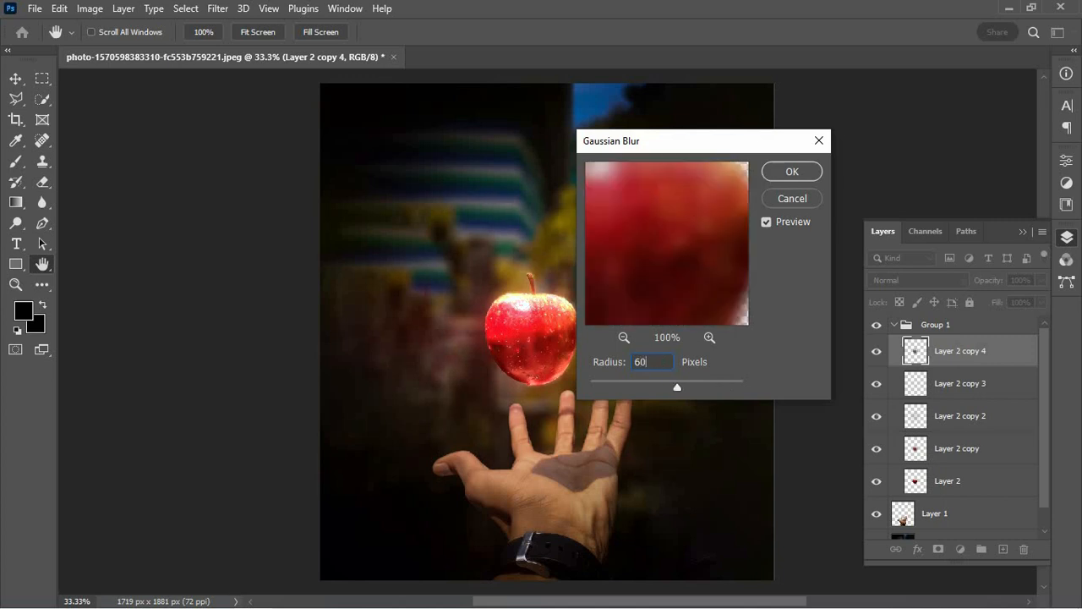
pyautogui.click(799, 179)
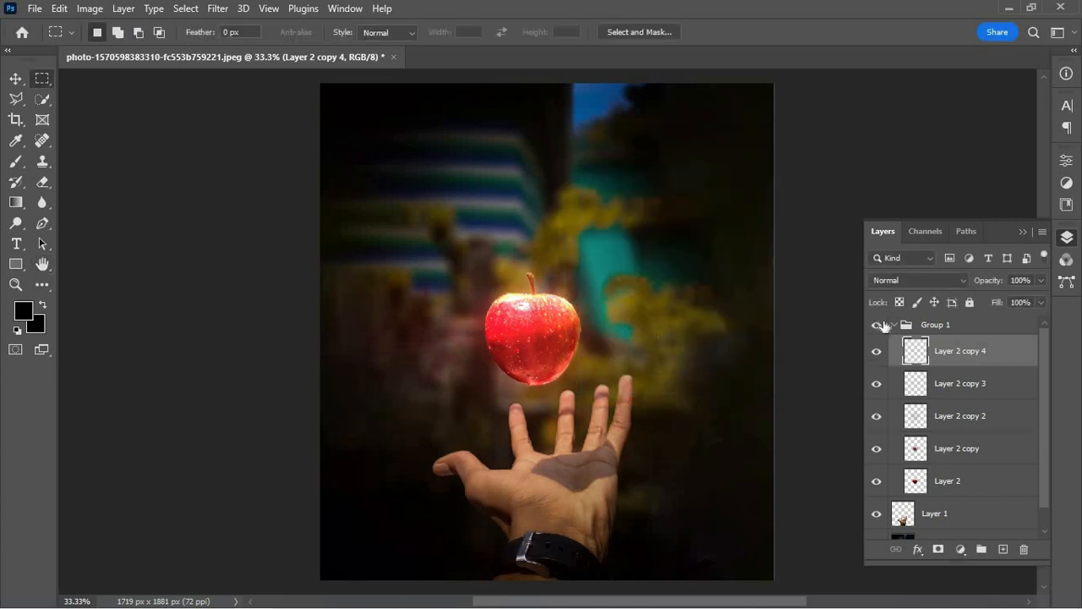
# Step: Collapse Group 1 and compare the image with and without the group's glow
pyautogui.click(894, 326)
pyautogui.click(880, 327)
pyautogui.click(880, 327)
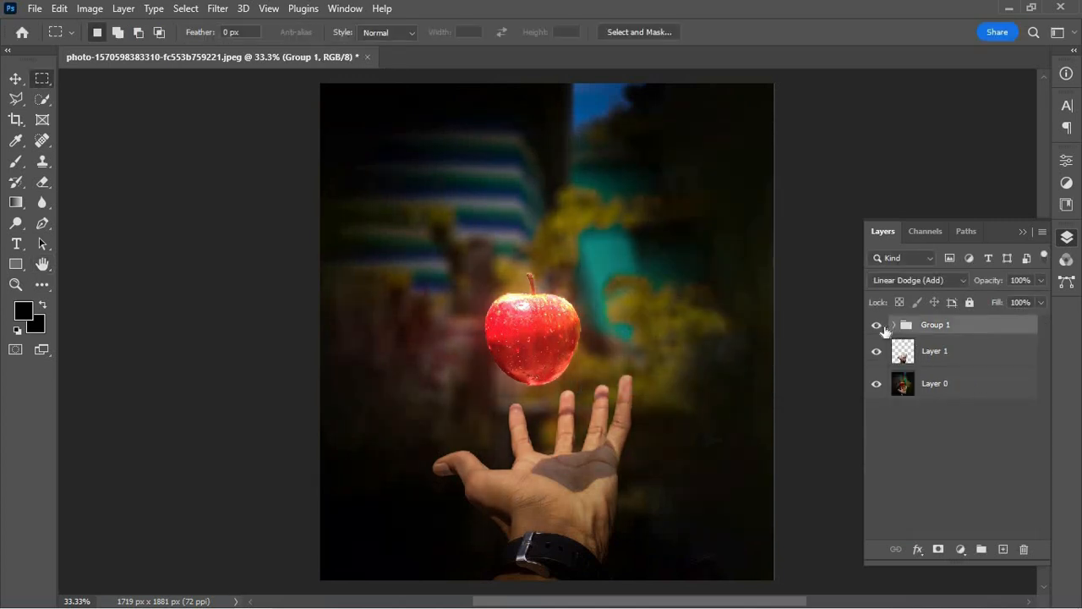
pyautogui.click(879, 327)
pyautogui.click(879, 326)
pyautogui.click(880, 327)
pyautogui.click(880, 326)
# Step: Add a Color Lookup adjustment layer above Layer 1 using the Moonlight.3DL 3D LUT
pyautogui.click(937, 362)
pyautogui.click(964, 551)
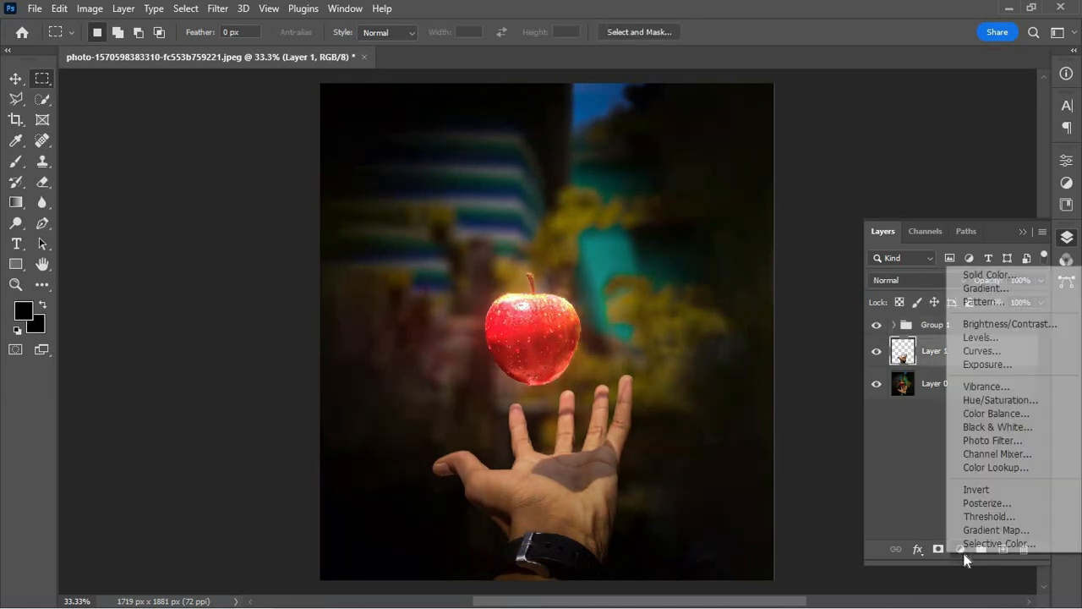
pyautogui.click(973, 468)
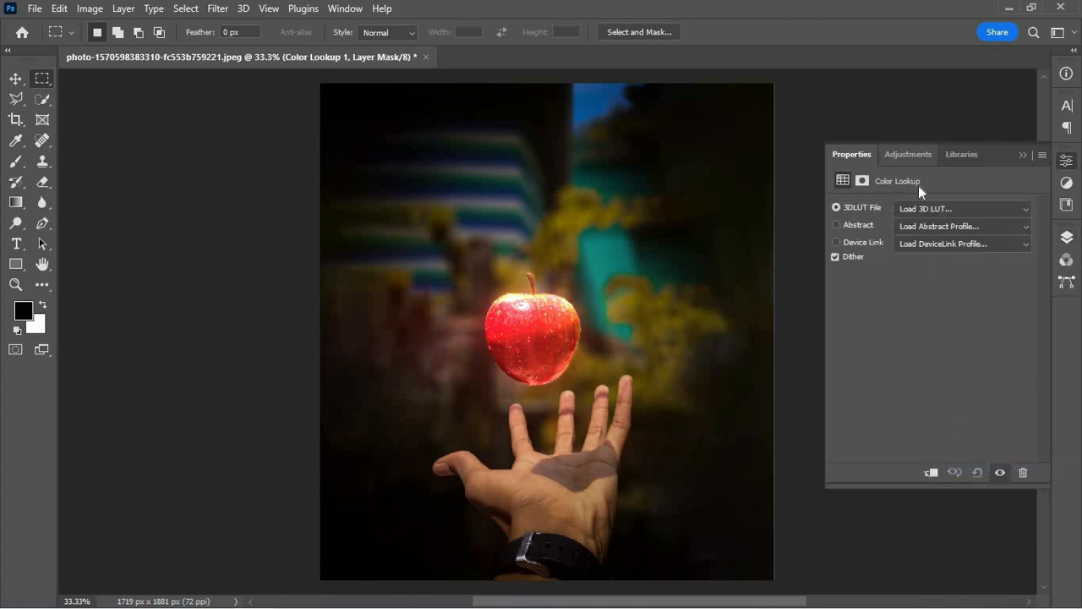
pyautogui.click(929, 208)
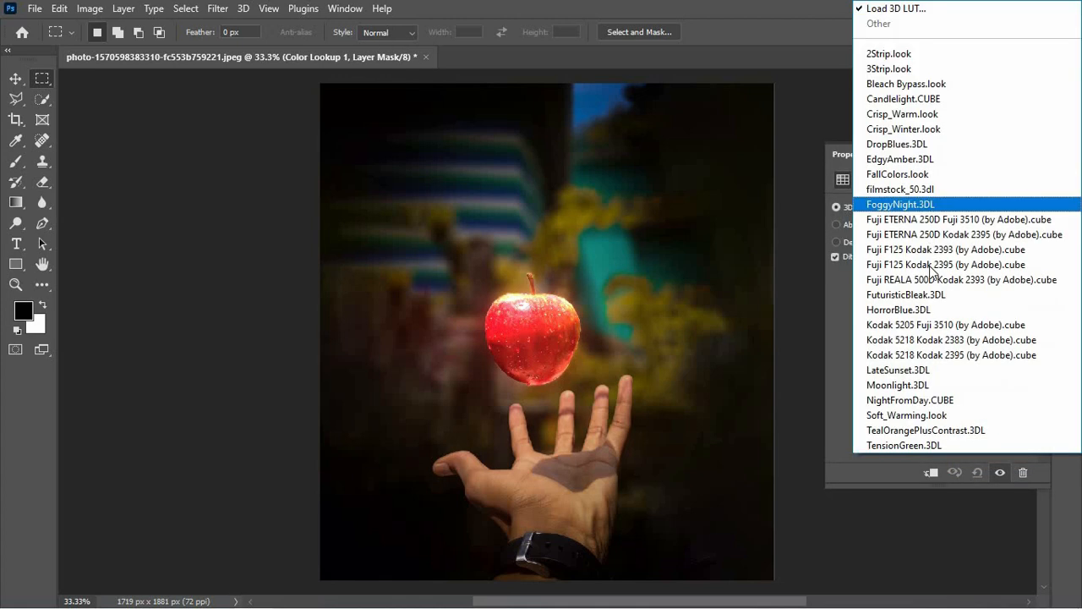
pyautogui.click(922, 385)
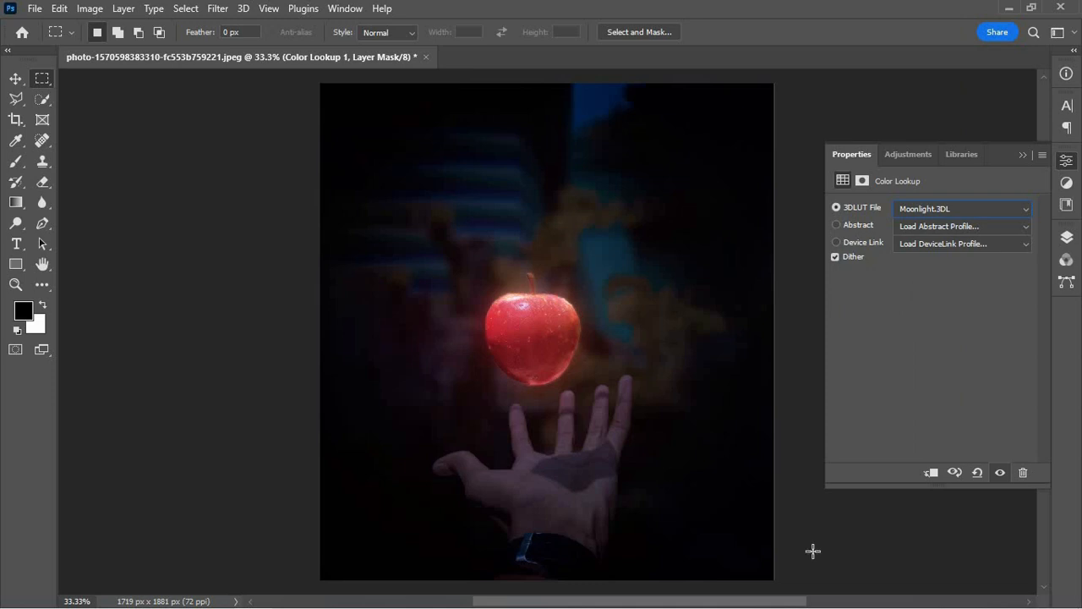
pyautogui.press('v')
# Step: Add a Brightness/Contrast adjustment layer above Color Lookup 1 with the contrast set to 48
pyautogui.click(1067, 237)
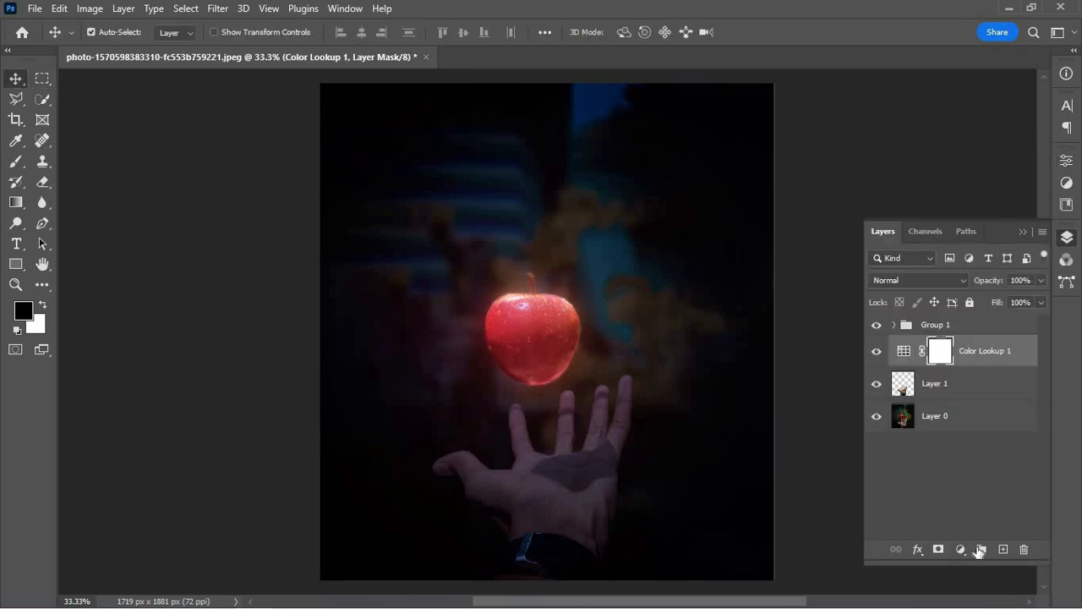
pyautogui.click(960, 550)
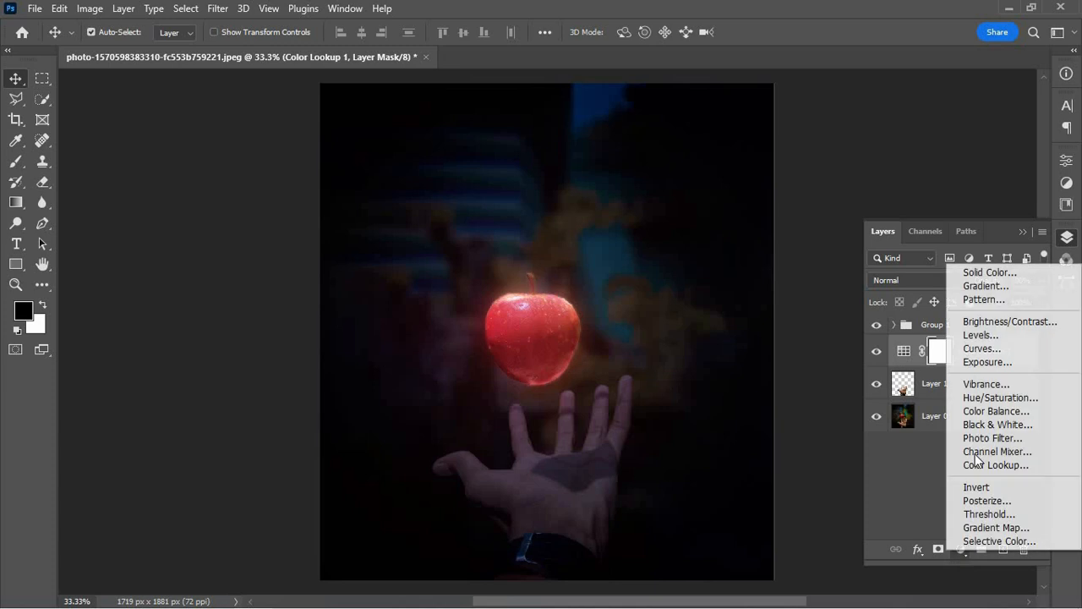
pyautogui.click(996, 322)
pyautogui.moveTo(934, 283); pyautogui.dragTo(978, 288)
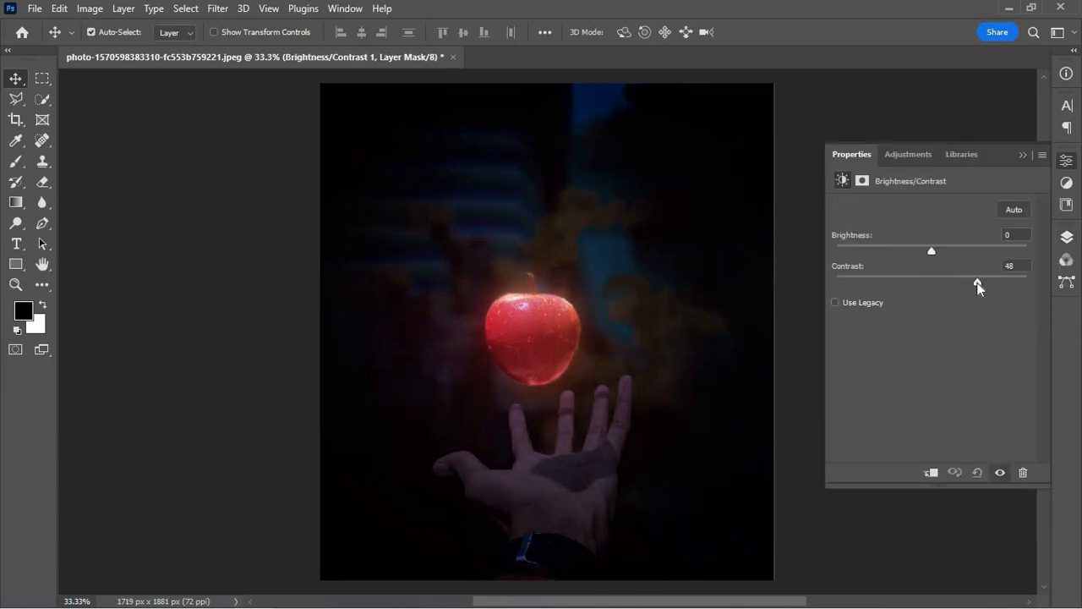
pyautogui.click(1024, 155)
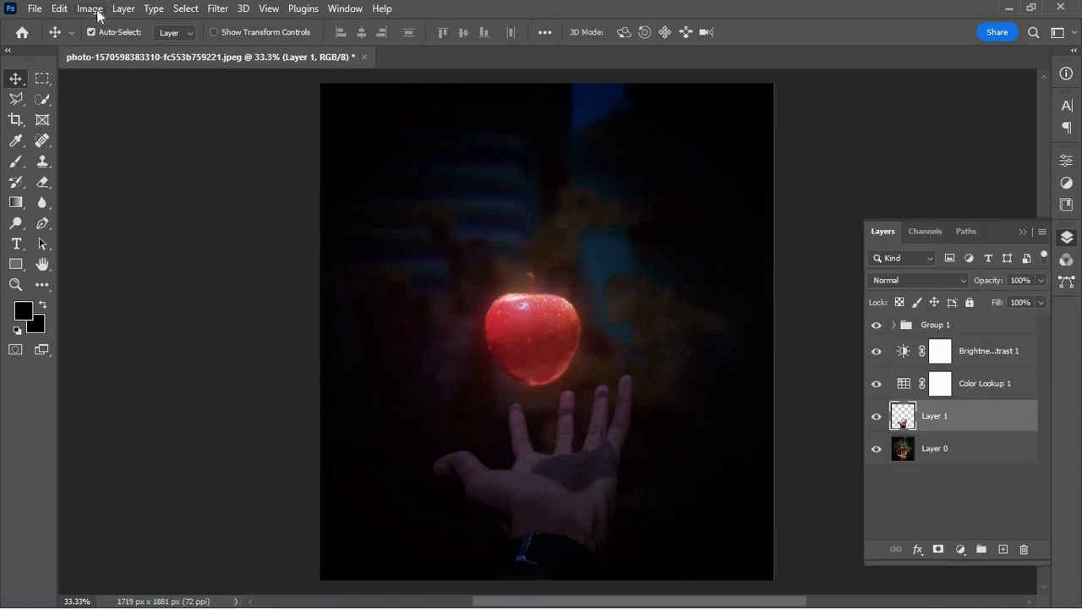
# Step: Apply a Brightness/Contrast adjustment directly to Layer 1 with contrast raised to 100 and brightness lowered
pyautogui.click(89, 9)
pyautogui.moveTo(131, 53)
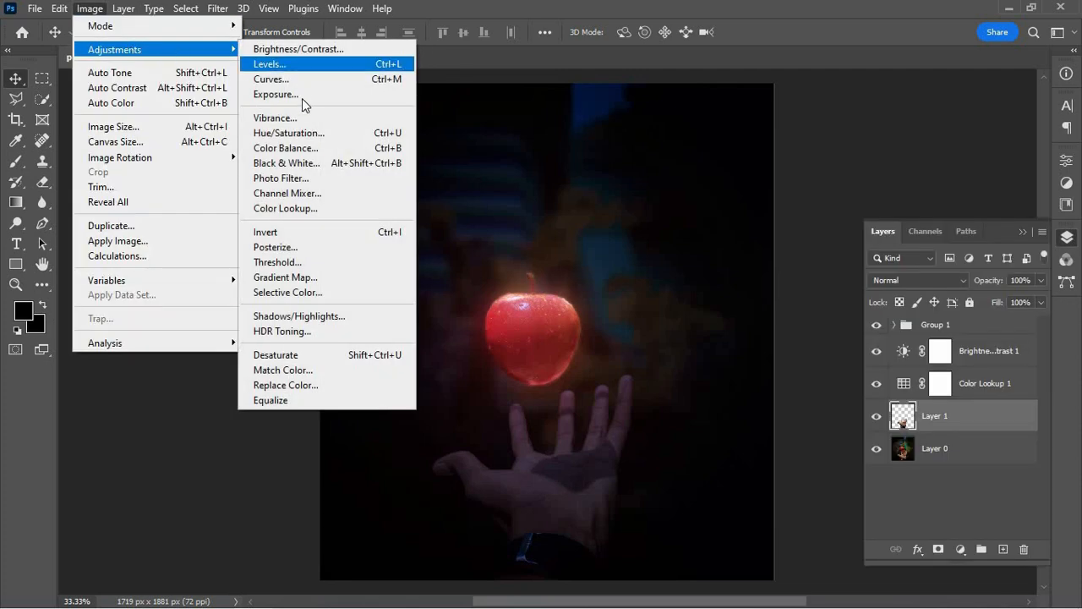
pyautogui.click(297, 49)
pyautogui.moveTo(494, 225); pyautogui.dragTo(594, 232)
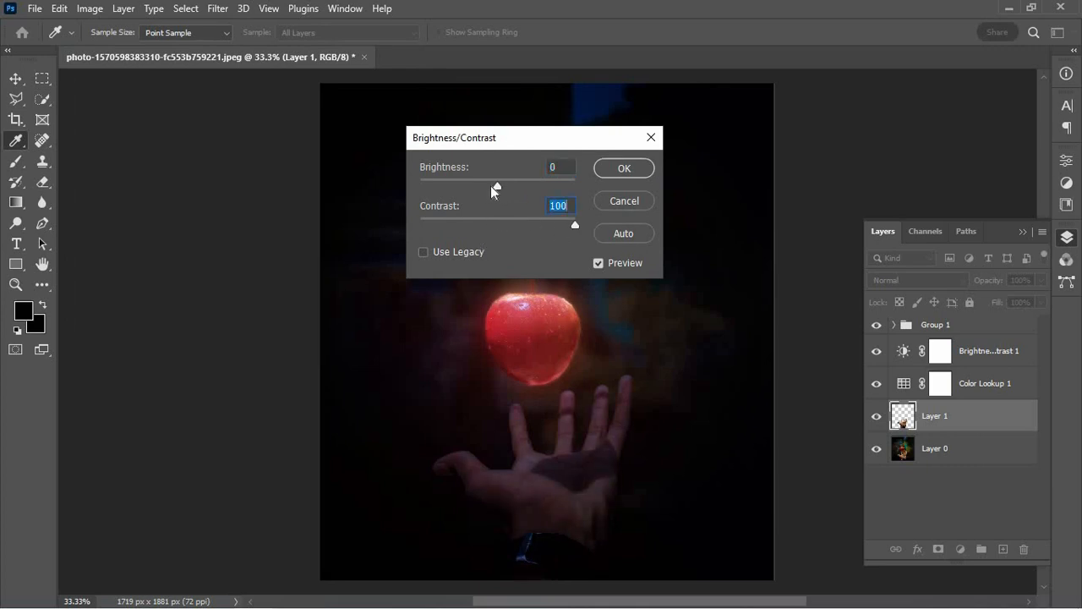
pyautogui.moveTo(491, 185)
pyautogui.mouseDown()
pyautogui.moveTo(462, 184)
pyautogui.moveTo(471, 185)
pyautogui.mouseUp()
pyautogui.click(624, 170)
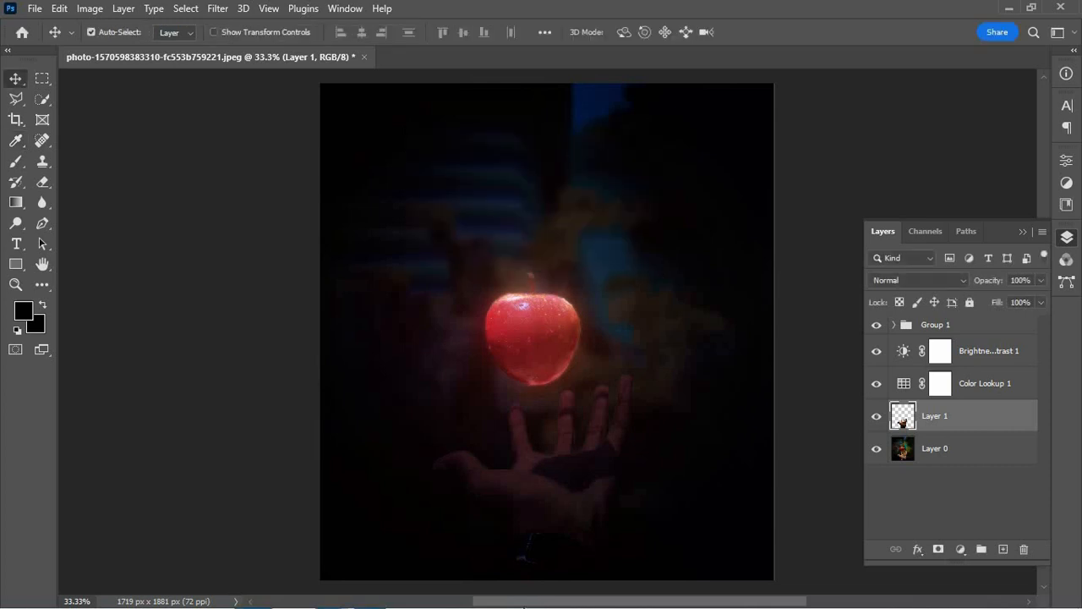
# Step: Add a Hue/Saturation adjustment layer above the Brightness/Contrast layer with Lightness at -22 and Saturation at 0
pyautogui.click(981, 351)
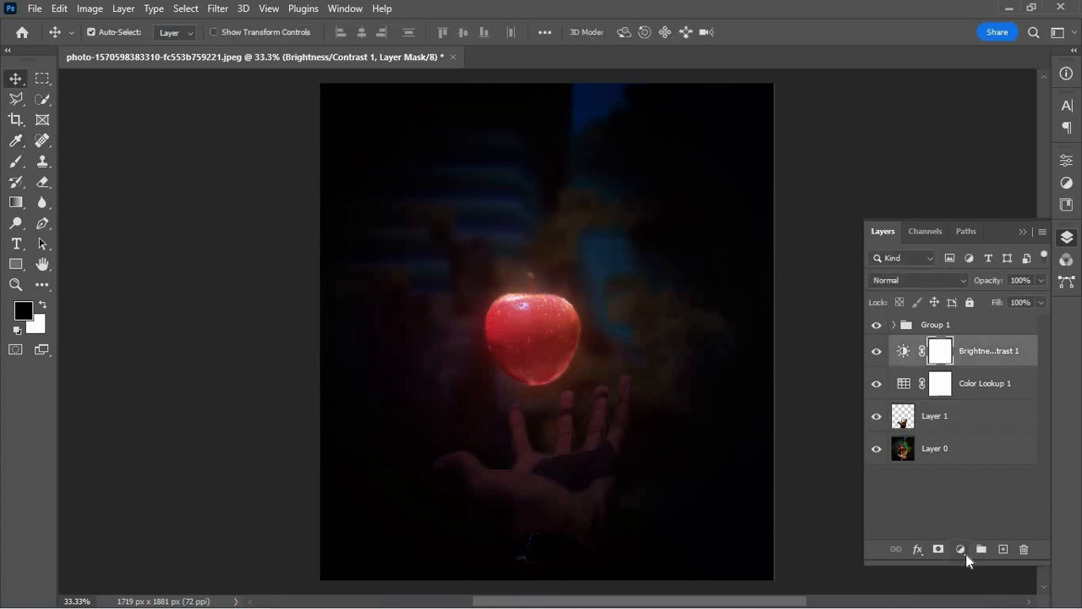
pyautogui.click(961, 549)
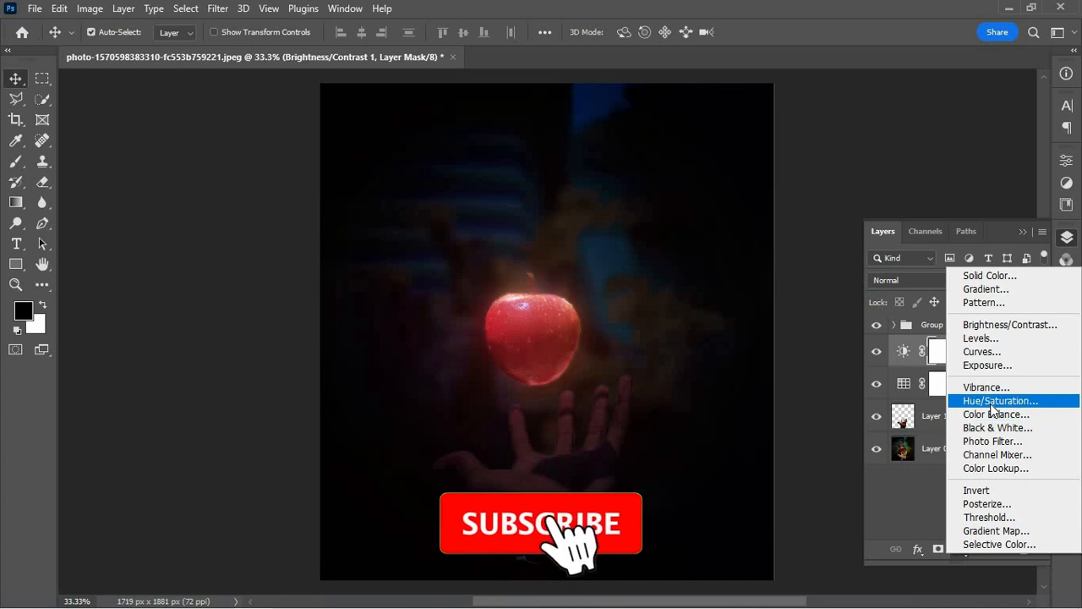
pyautogui.click(993, 401)
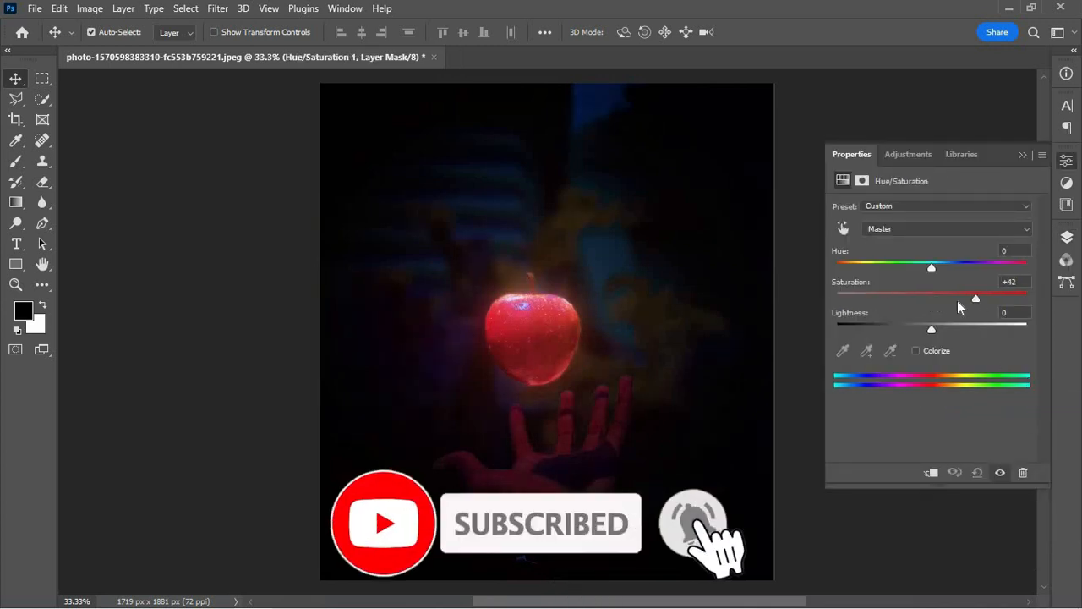
pyautogui.moveTo(931, 329); pyautogui.dragTo(910, 329)
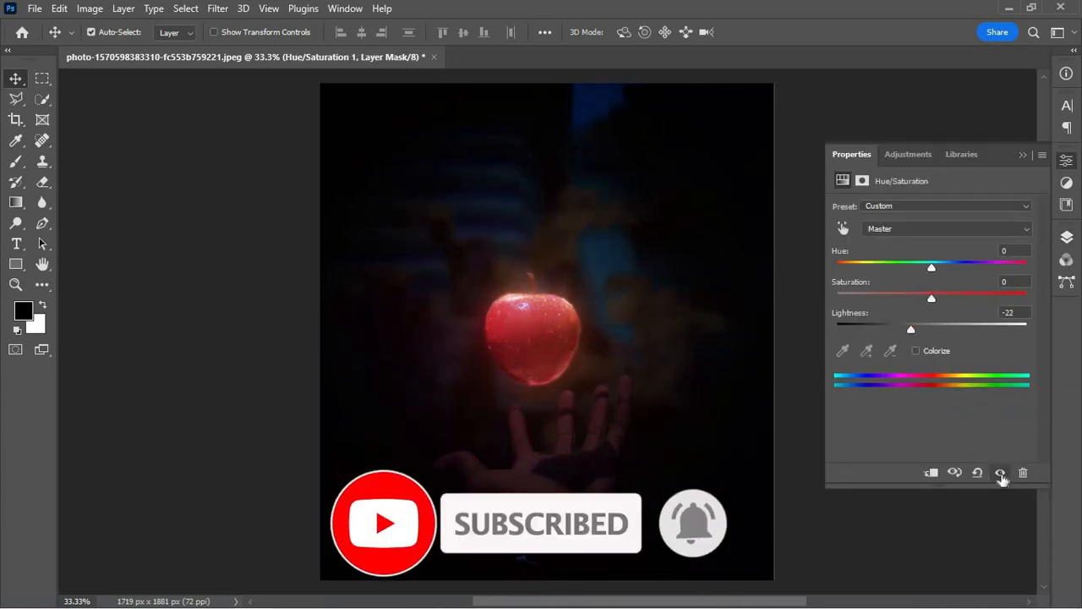
pyautogui.click(1022, 154)
pyautogui.click(1066, 238)
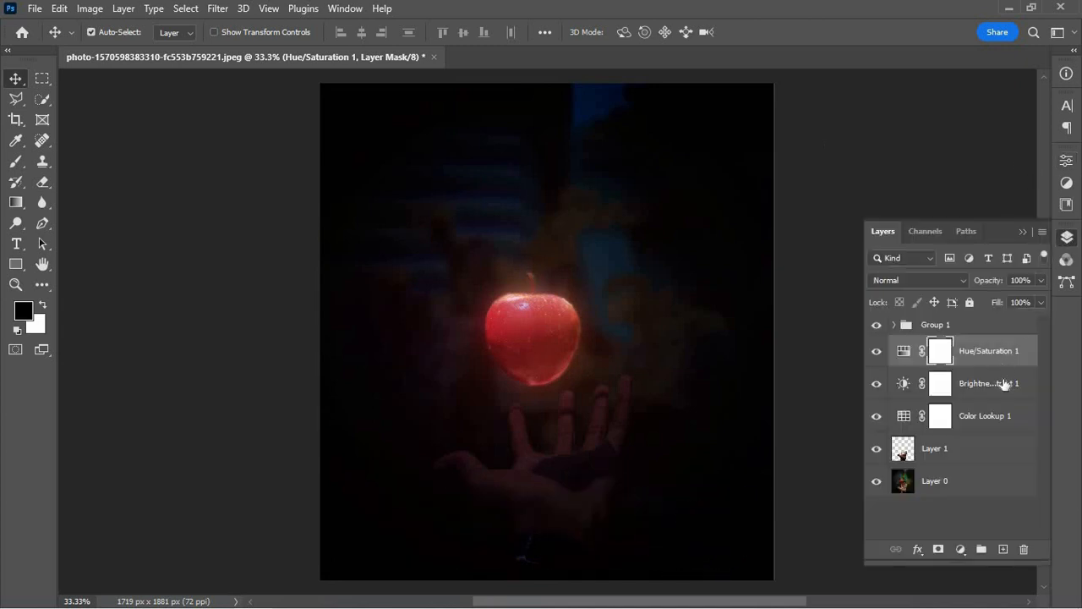
# Step: Group the Hue/Saturation and Brightness/Contrast adjustment layers and compare the image with and without the new group
pyautogui.keyDown('ctrl'); pyautogui.click(1003, 396); pyautogui.keyUp('ctrl')
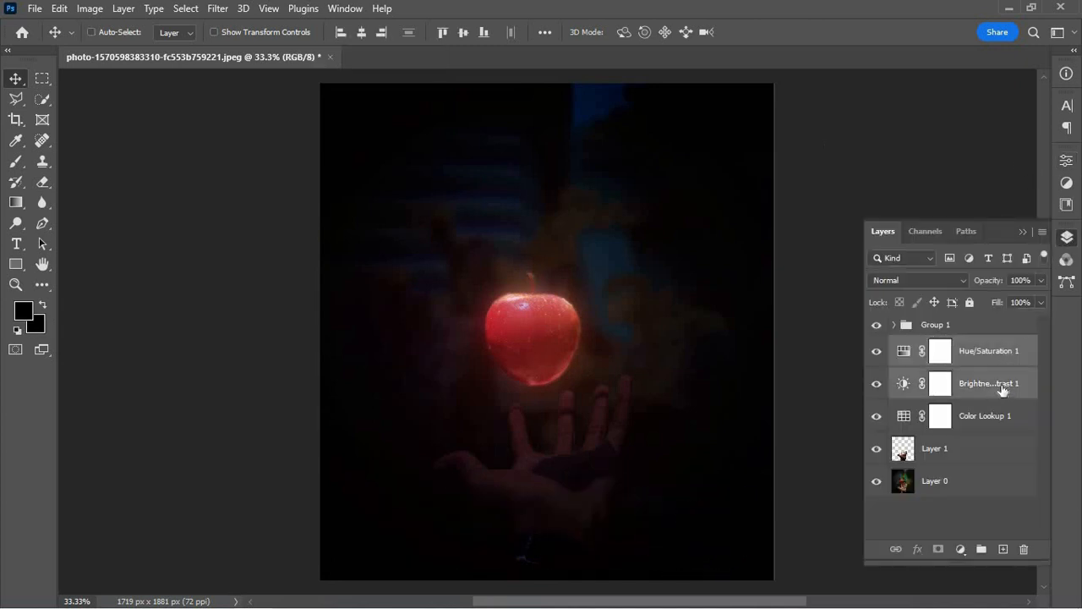
pyautogui.hotkey('ctrl', 'g')
pyautogui.click(876, 345)
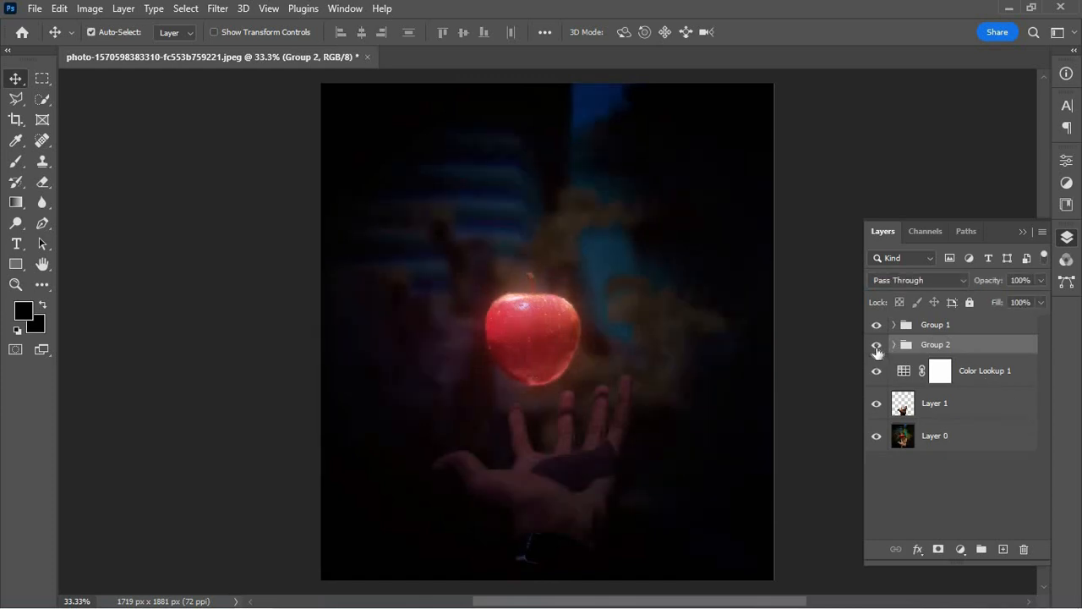
pyautogui.click(876, 345)
pyautogui.click(877, 344)
pyautogui.click(877, 344)
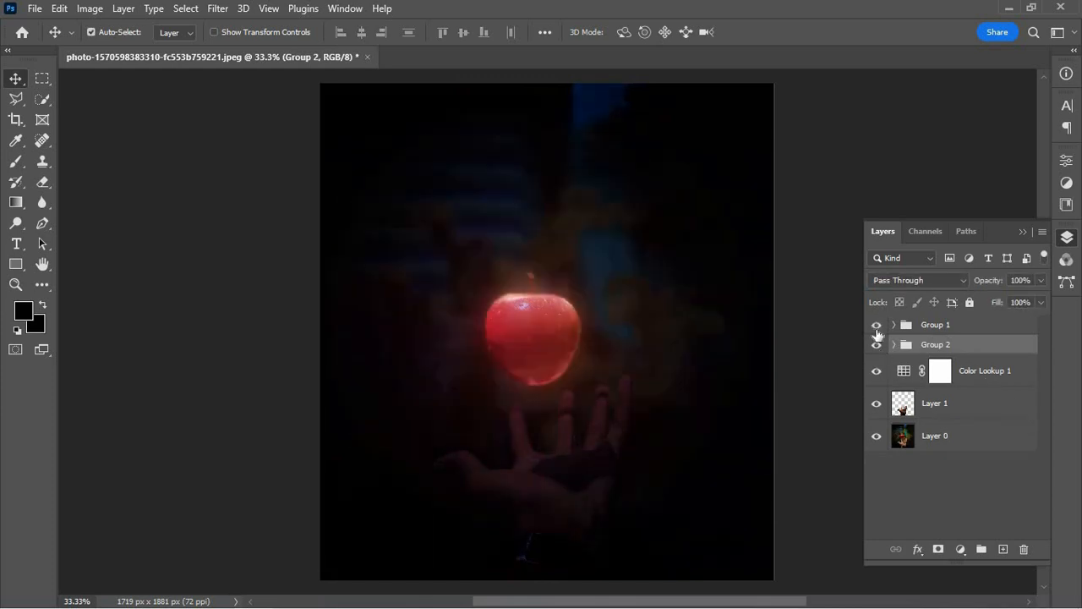
# Step: Load the hand's outline from Layer 1 as a selection and target the Color Lookup 1 layer mask for brushing
pyautogui.keyDown('ctrl'); pyautogui.click(905, 406); pyautogui.keyUp('ctrl')
pyautogui.click(941, 371)
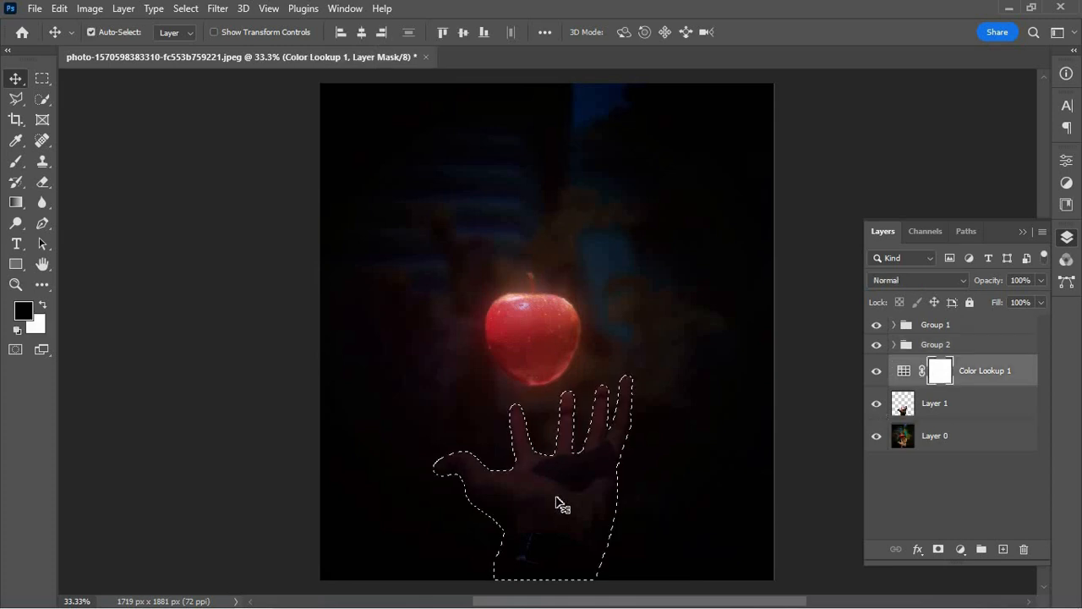
pyautogui.press('b')
pyautogui.press('z')
pyautogui.click(536, 434)
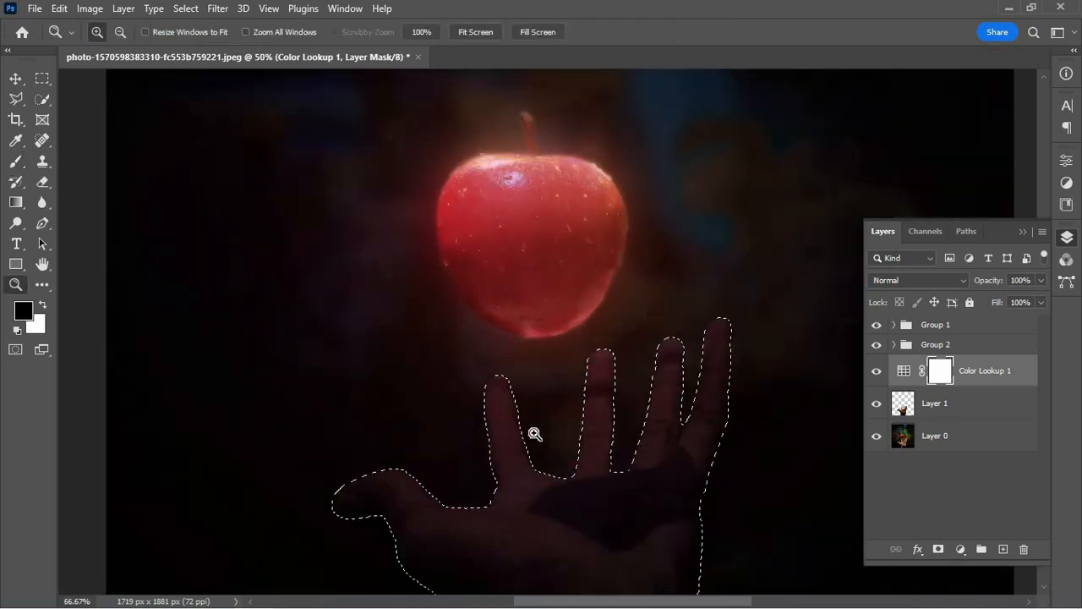
pyautogui.click(536, 434)
pyautogui.click(536, 434)
pyautogui.press('b')
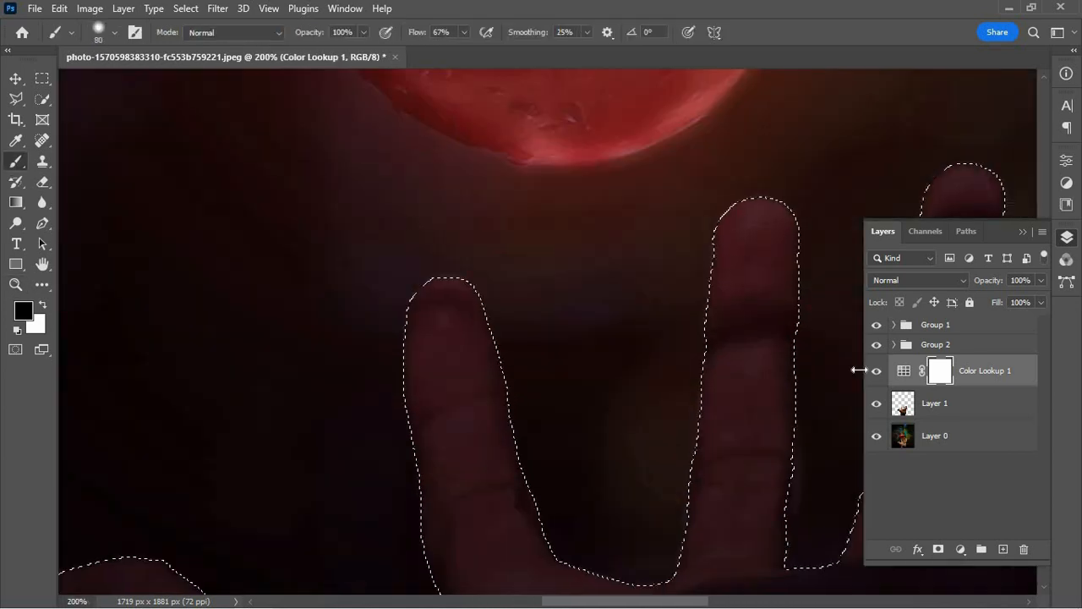
pyautogui.click(941, 371)
# Step: Paint black on the Color Lookup 1 mask over the fingertips with the 80-pixel brush to reveal their warm light
pyautogui.moveTo(447, 324); pyautogui.dragTo(463, 431)
pyautogui.moveTo(703, 350); pyautogui.dragTo(468, 346)
pyautogui.moveTo(523, 227); pyautogui.dragTo(512, 365)
pyautogui.click(523, 215)
pyautogui.moveTo(566, 317); pyautogui.dragTo(421, 316)
pyautogui.moveTo(580, 192); pyautogui.dragTo(556, 369)
pyautogui.moveTo(729, 140); pyautogui.dragTo(703, 281)
pyautogui.moveTo(519, 275); pyautogui.dragTo(1015, 100)
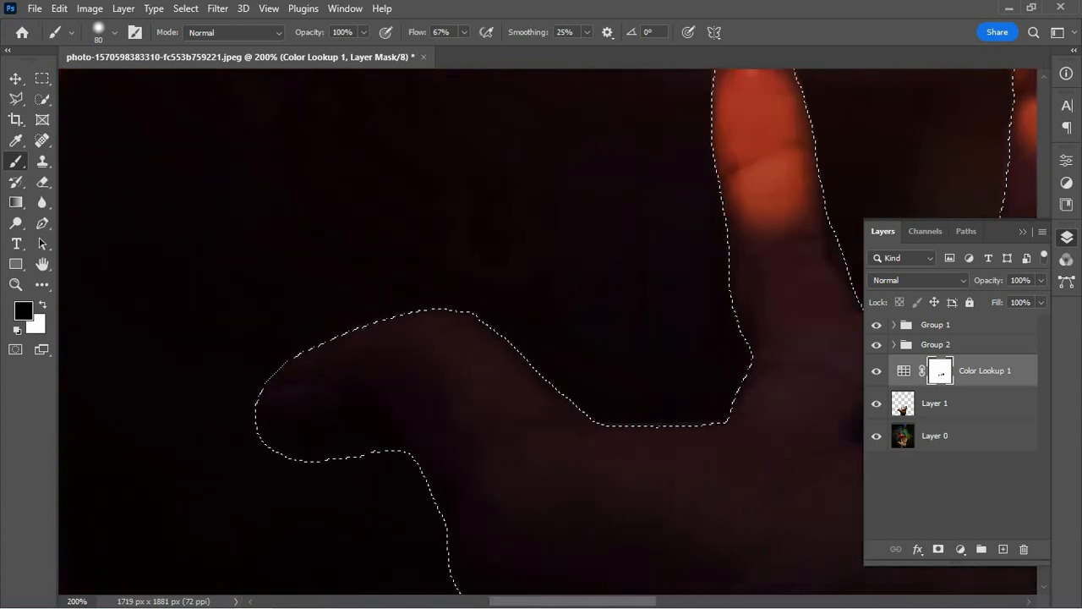
# Step: Paint the thumb's upper edge and the palm ridge black on the mask with a 45-pixel brush, touching up in white
pyautogui.press('[')
pyautogui.press('[')
pyautogui.press('[')
pyautogui.press('[')
pyautogui.moveTo(406, 313); pyautogui.dragTo(597, 424)
pyautogui.moveTo(768, 408)
pyautogui.mouseDown()
pyautogui.moveTo(482, 338)
pyautogui.moveTo(776, 479)
pyautogui.mouseUp()
pyautogui.moveTo(667, 434); pyautogui.dragTo(378, 340)
pyautogui.press('x')
pyautogui.moveTo(210, 222)
pyautogui.mouseDown()
pyautogui.moveTo(267, 212)
pyautogui.moveTo(488, 316)
pyautogui.moveTo(186, 210)
pyautogui.mouseUp()
pyautogui.press('x')
# Step: Lower the brush flow, enlarge the brush, and paint the mask softly across the fingers, palm and thumb
pyautogui.press('z')
pyautogui.keyDown('alt'); pyautogui.click(472, 361); pyautogui.keyUp('alt')
pyautogui.keyDown('alt'); pyautogui.click(473, 361); pyautogui.keyUp('alt')
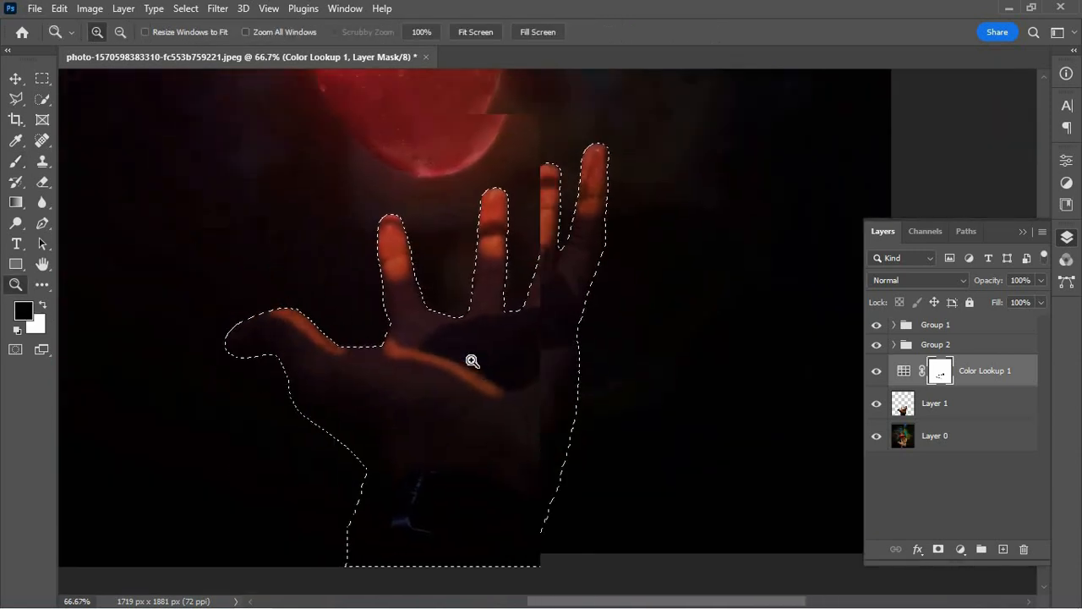
pyautogui.press('b')
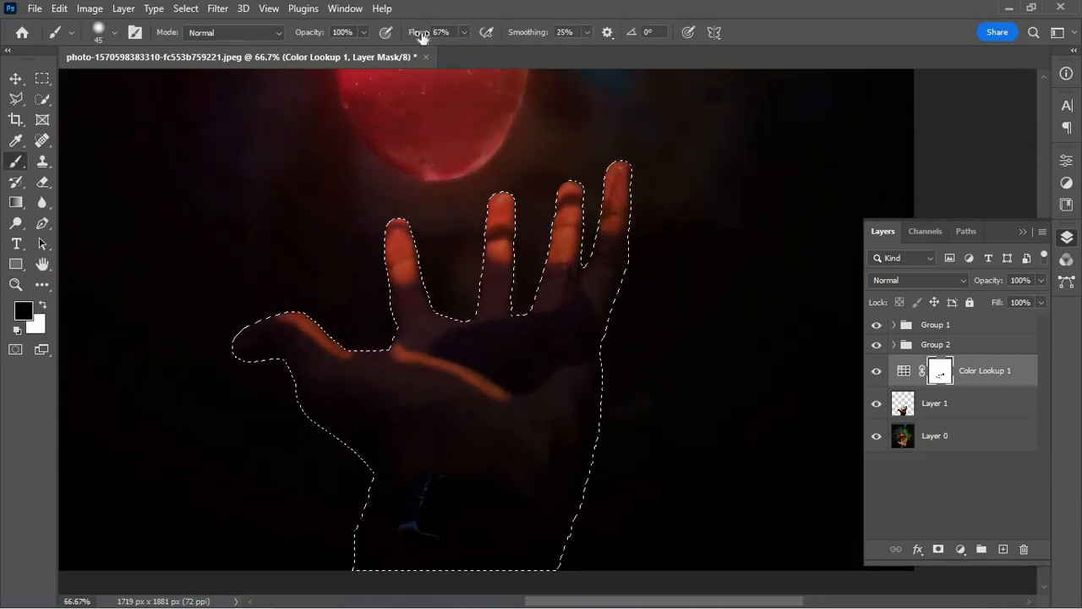
pyautogui.moveTo(422, 36); pyautogui.dragTo(392, 36)
pyautogui.moveTo(536, 36); pyautogui.dragTo(527, 36)
pyautogui.press(']')
pyautogui.press(']')
pyautogui.press(']')
pyautogui.press(']')
pyautogui.moveTo(619, 180)
pyautogui.mouseDown()
pyautogui.moveTo(613, 238)
pyautogui.moveTo(537, 282)
pyautogui.mouseUp()
pyautogui.moveTo(482, 323)
pyautogui.mouseDown()
pyautogui.moveTo(388, 270)
pyautogui.moveTo(552, 334)
pyautogui.moveTo(527, 406)
pyautogui.moveTo(417, 403)
pyautogui.moveTo(363, 352)
pyautogui.mouseUp()
pyautogui.moveTo(583, 357); pyautogui.dragTo(329, 329)
# Step: Lower the brush opacity, blend the remaining light over the hand on the mask, and clear the selection
pyautogui.moveTo(511, 33); pyautogui.dragTo(513, 33)
pyautogui.moveTo(309, 36); pyautogui.dragTo(284, 36)
pyautogui.moveTo(325, 355)
pyautogui.mouseDown()
pyautogui.moveTo(440, 463)
pyautogui.moveTo(285, 343)
pyautogui.moveTo(384, 557)
pyautogui.moveTo(523, 540)
pyautogui.moveTo(505, 261)
pyautogui.moveTo(613, 289)
pyautogui.moveTo(439, 290)
pyautogui.mouseUp()
pyautogui.press(']')
pyautogui.press(']')
pyautogui.press(']')
pyautogui.press(']')
pyautogui.press('z')
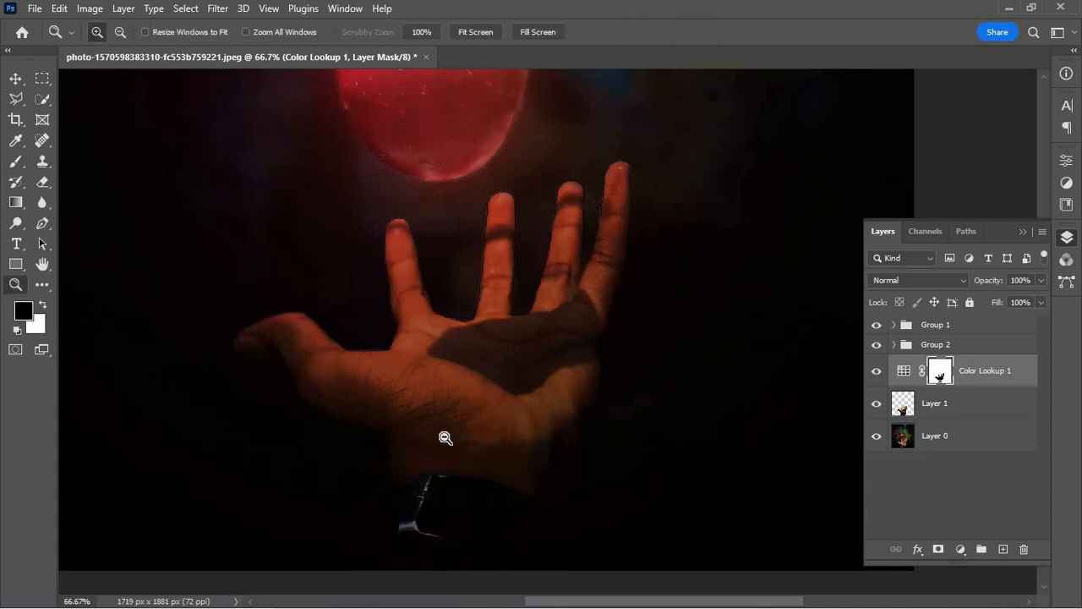
pyautogui.keyDown('alt'); pyautogui.click(445, 438); pyautogui.keyUp('alt')
pyautogui.keyDown('alt'); pyautogui.click(445, 437); pyautogui.keyUp('alt')
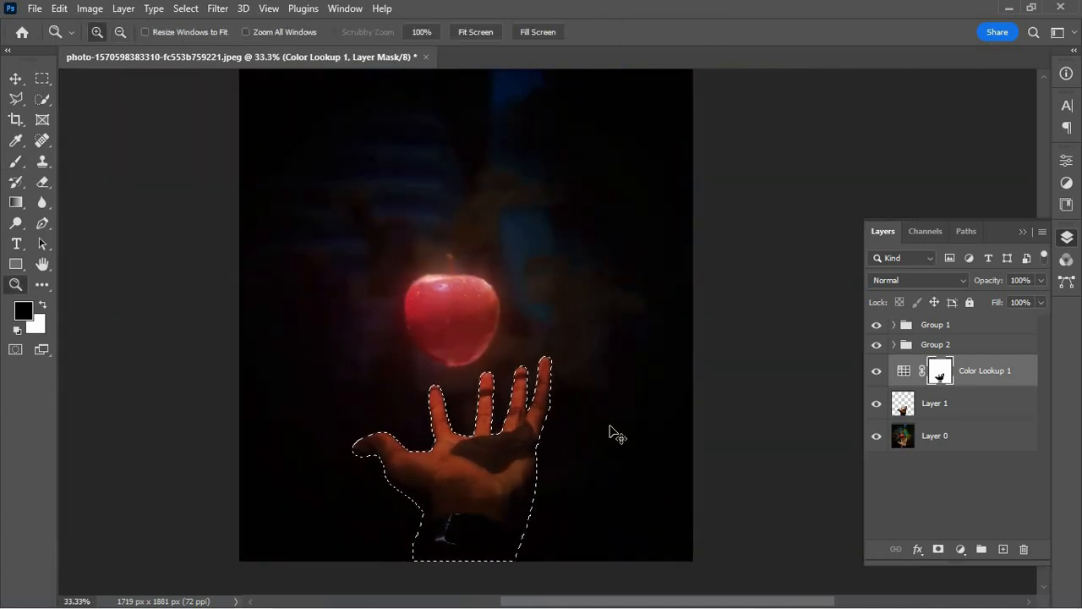
pyautogui.hotkey('ctrl', 'd')
# Step: Compare the image with Color Lookup 1 hidden and with its layer mask disabled, restoring both
pyautogui.click(881, 371)
pyautogui.click(881, 372)
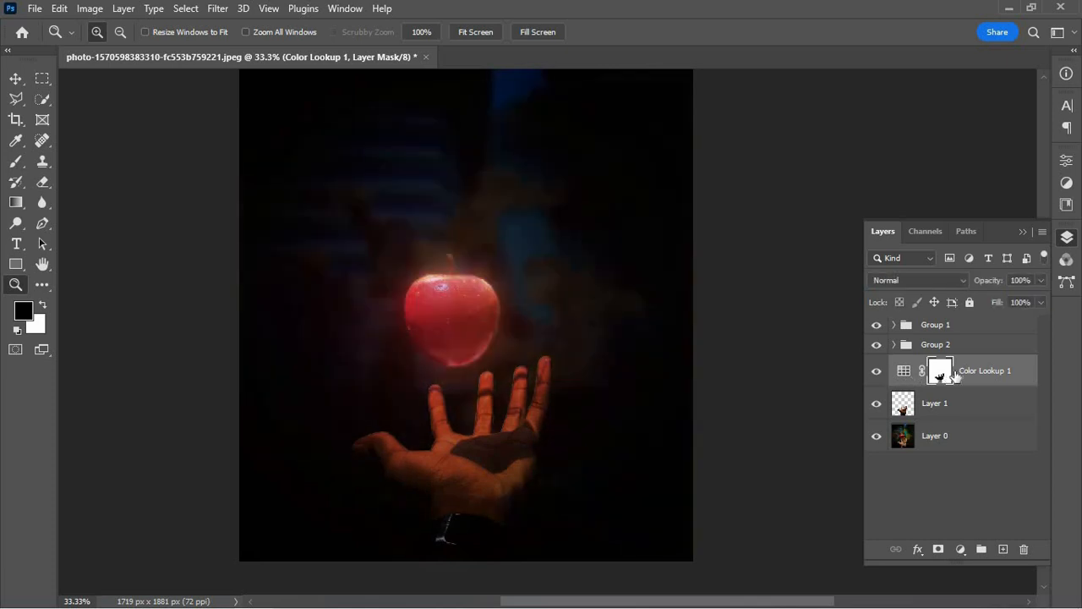
pyautogui.keyDown('shift'); pyautogui.click(942, 373); pyautogui.keyUp('shift')
pyautogui.rightClick(942, 373)
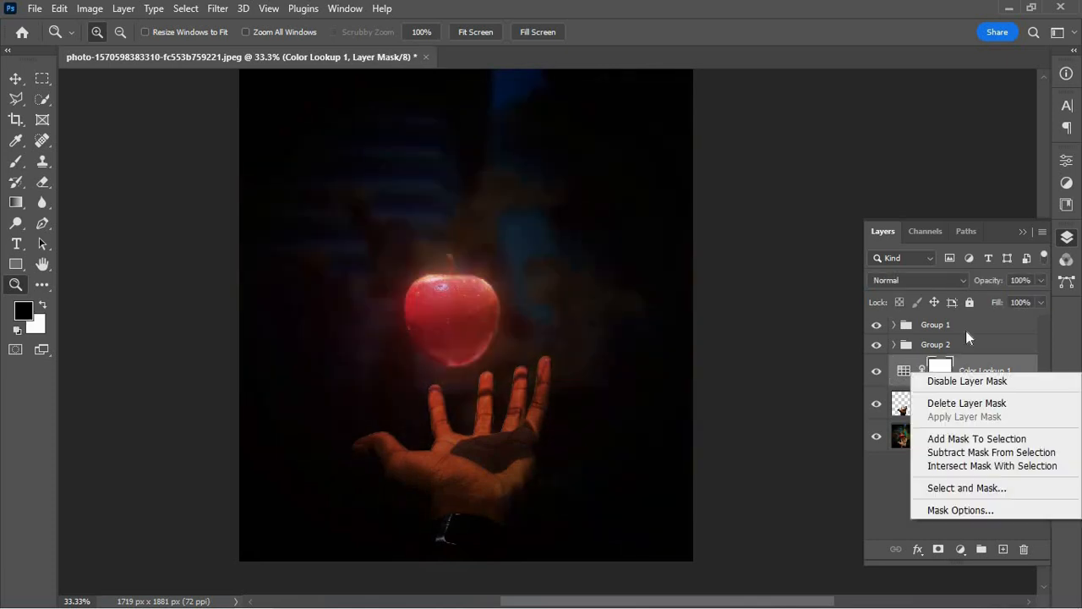
pyautogui.click(969, 381)
pyautogui.rightClick(941, 378)
pyautogui.click(969, 382)
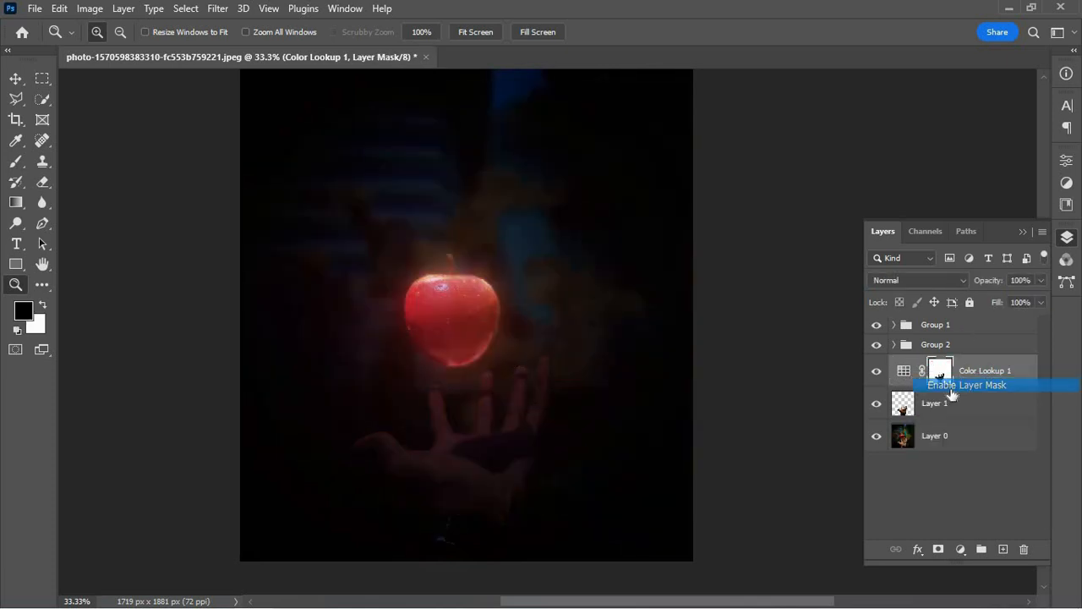
pyautogui.click(935, 325)
pyautogui.click(34, 9)
pyautogui.click(49, 40)
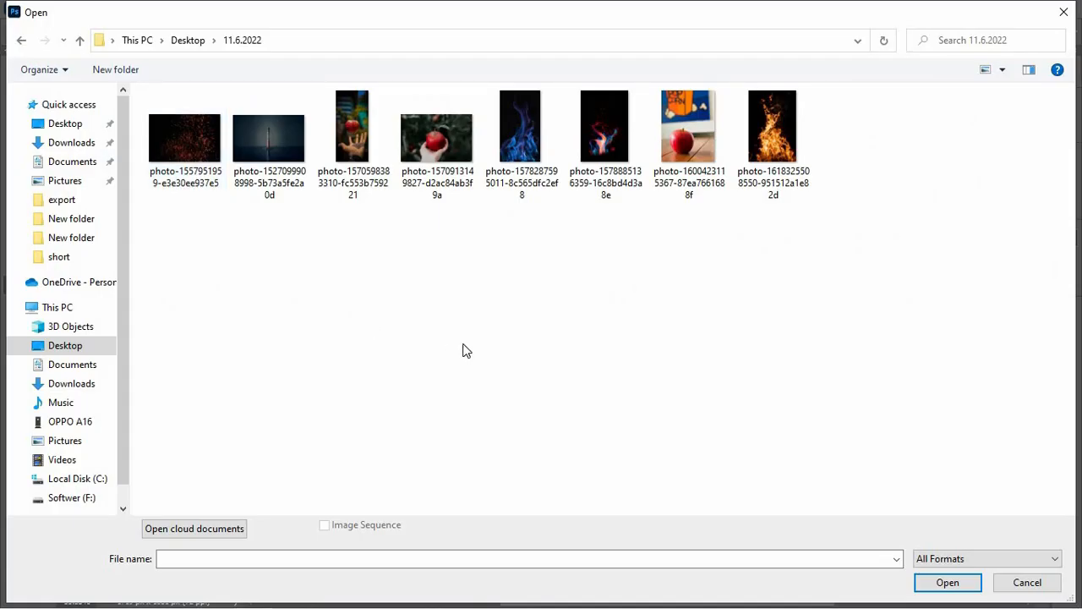
pyautogui.doubleClick(773, 127)
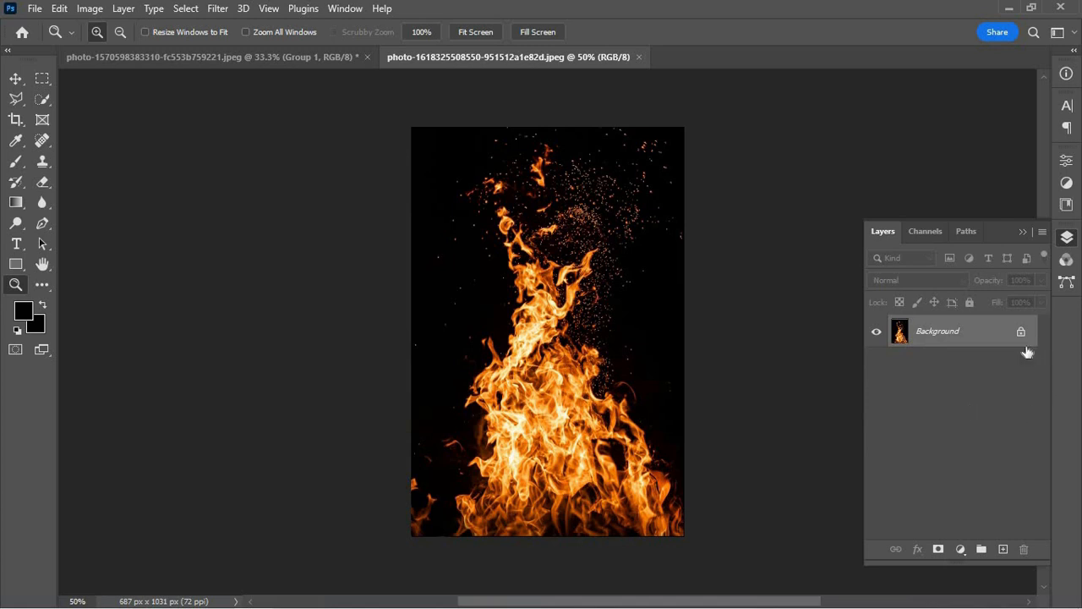
pyautogui.click(1022, 333)
# Step: Select the flames with an inverted Color Range at fuzziness 124 and range 100%, and turn the selection into a layer mask
pyautogui.click(185, 8)
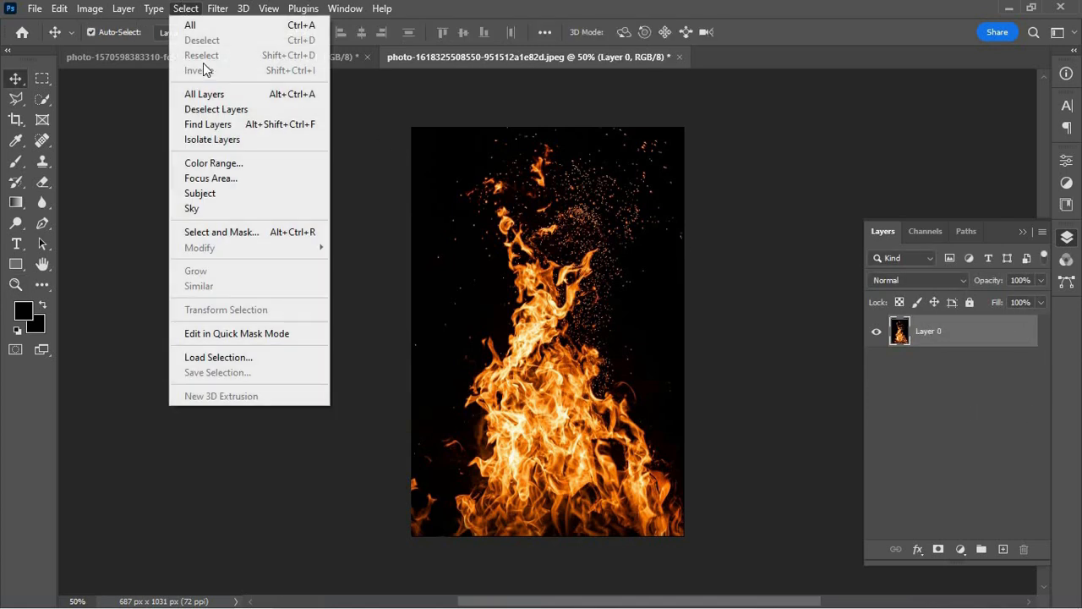
pyautogui.click(203, 167)
pyautogui.click(942, 298)
pyautogui.click(944, 300)
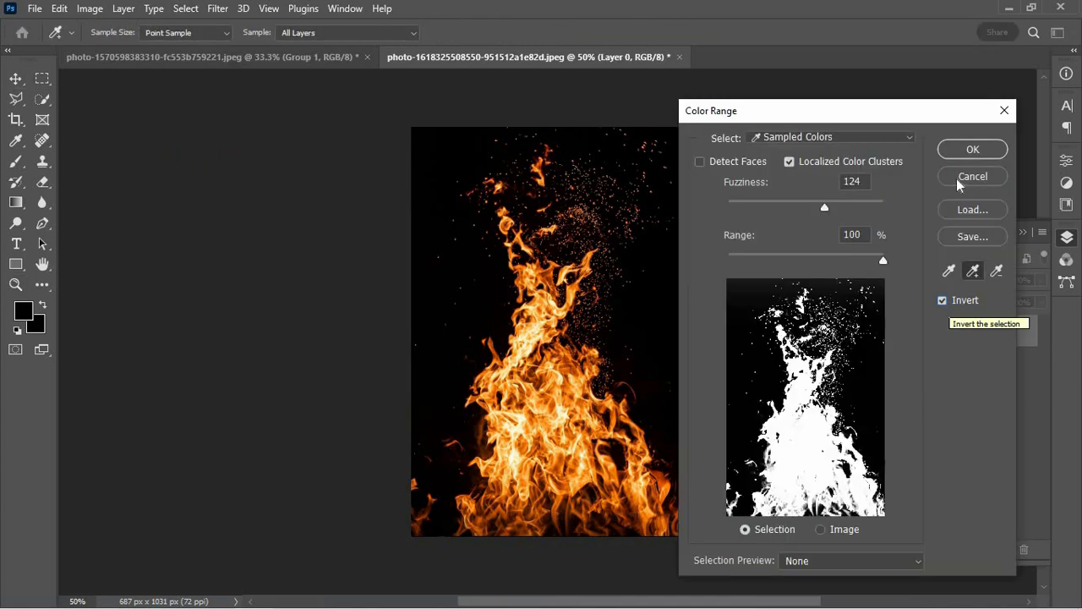
pyautogui.click(972, 150)
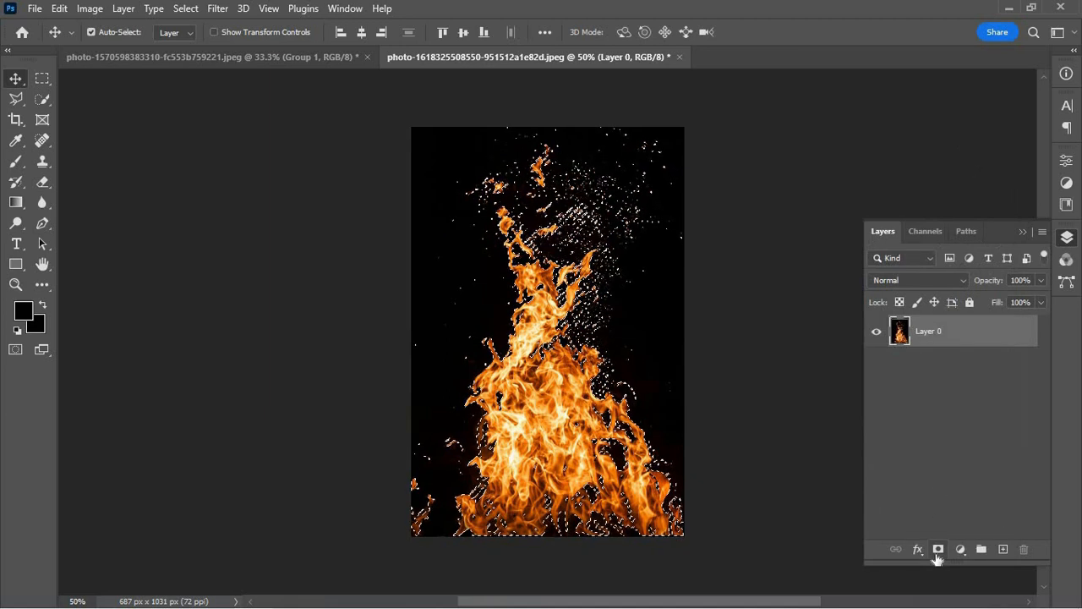
pyautogui.click(938, 550)
# Step: Copy the masked flames into the apple document above Group 1 and move them up over the apple
pyautogui.hotkey('ctrl', 'c')
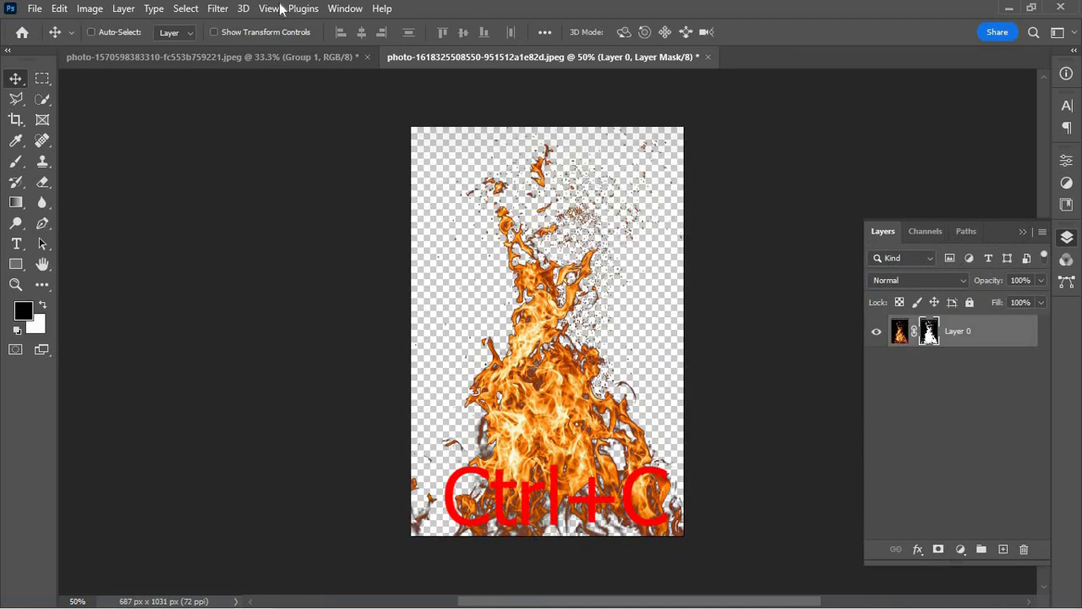
pyautogui.click(277, 57)
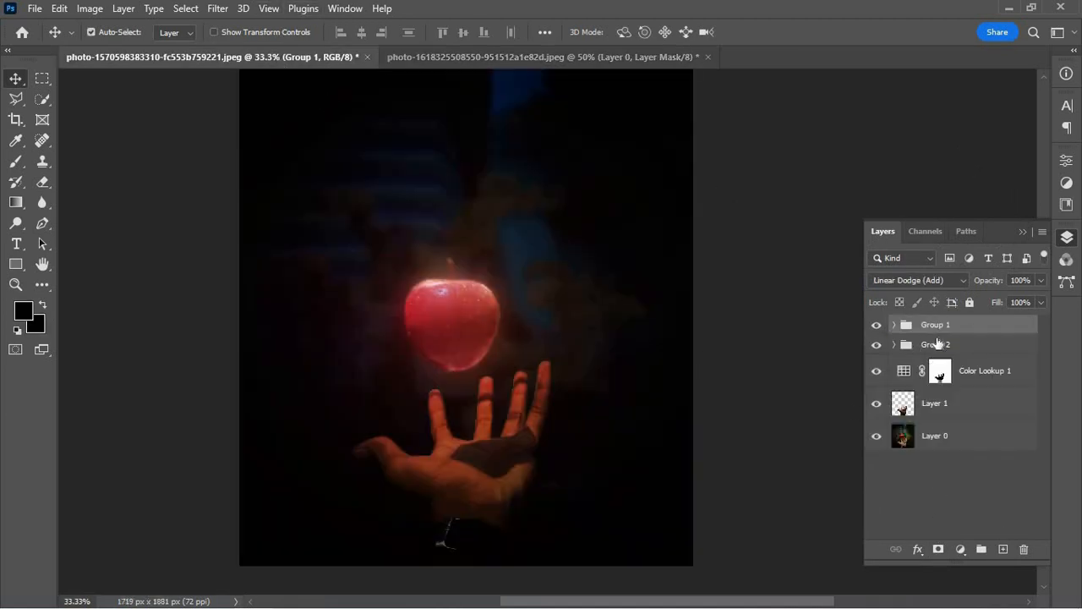
pyautogui.hotkey('ctrl', 'v')
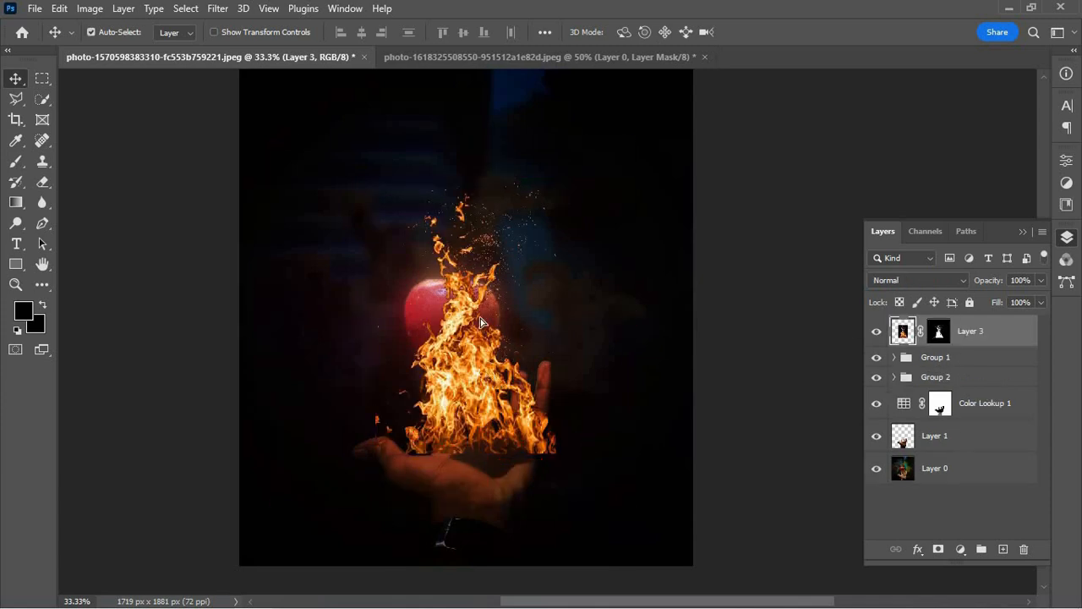
pyautogui.moveTo(458, 369)
pyautogui.mouseDown()
pyautogui.moveTo(473, 249)
pyautogui.moveTo(469, 283)
pyautogui.moveTo(454, 287)
pyautogui.mouseUp()
pyautogui.hotkey('ctrl', 't')
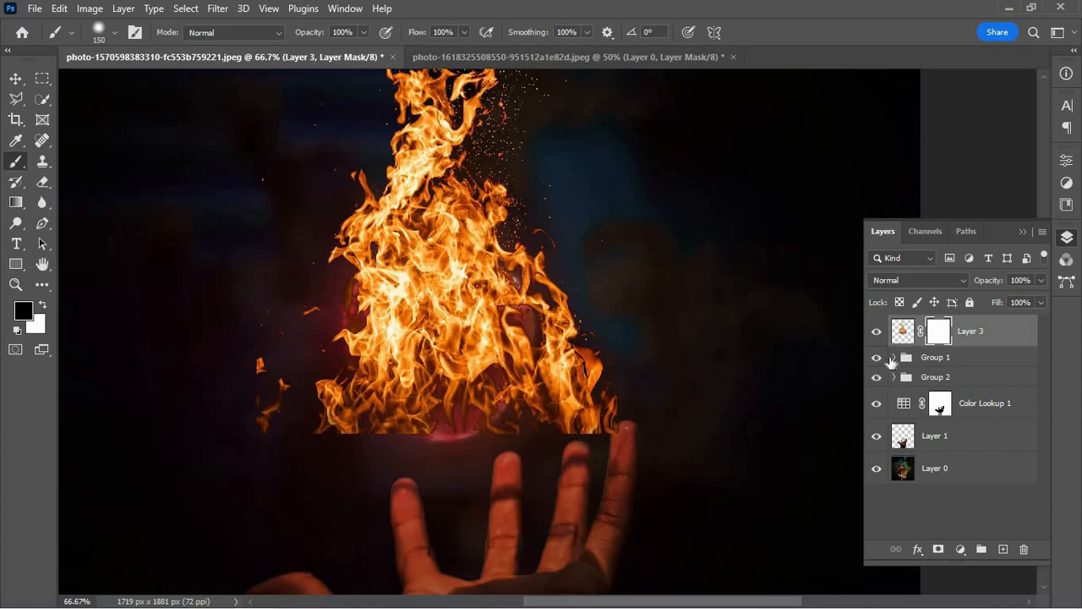
# Step: Select everything outside the apple using the outline of Layer 2 in Group 1
pyautogui.click(891, 360)
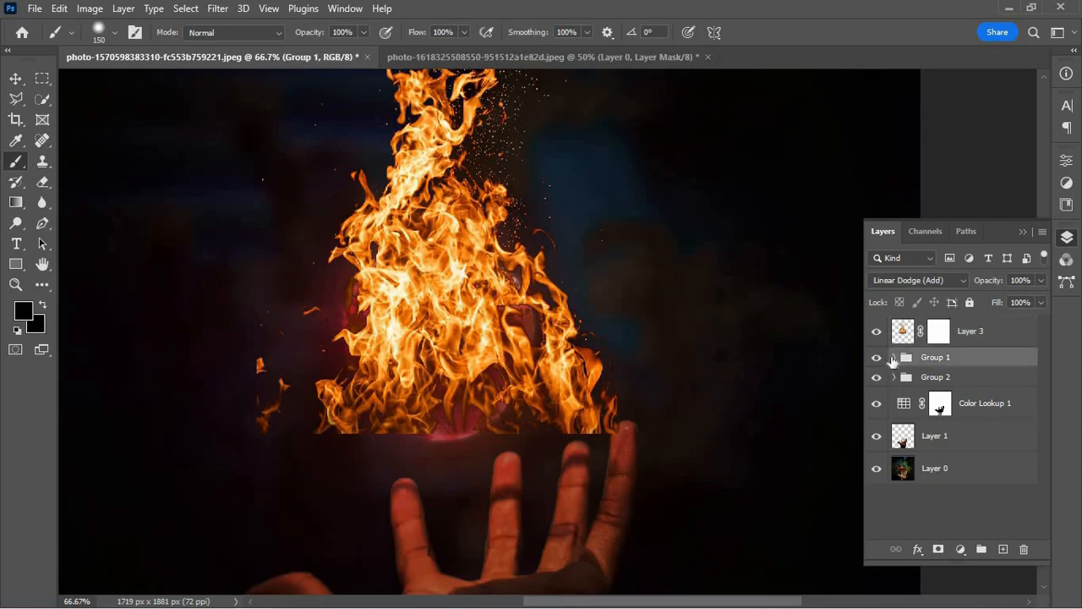
pyautogui.click(894, 358)
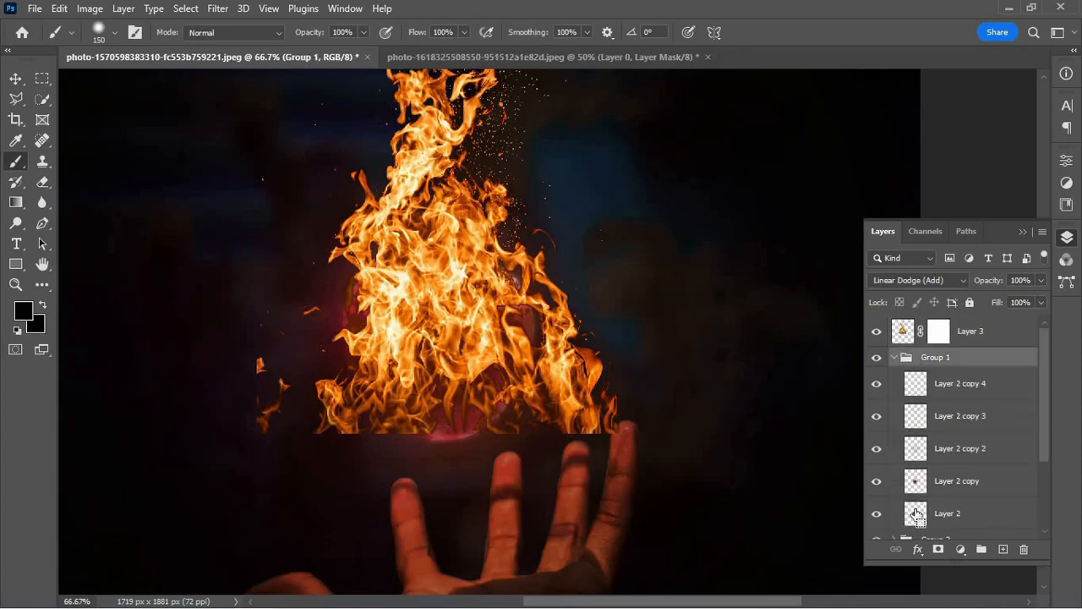
pyautogui.keyDown('ctrl'); pyautogui.click(916, 513); pyautogui.keyUp('ctrl')
pyautogui.click(894, 357)
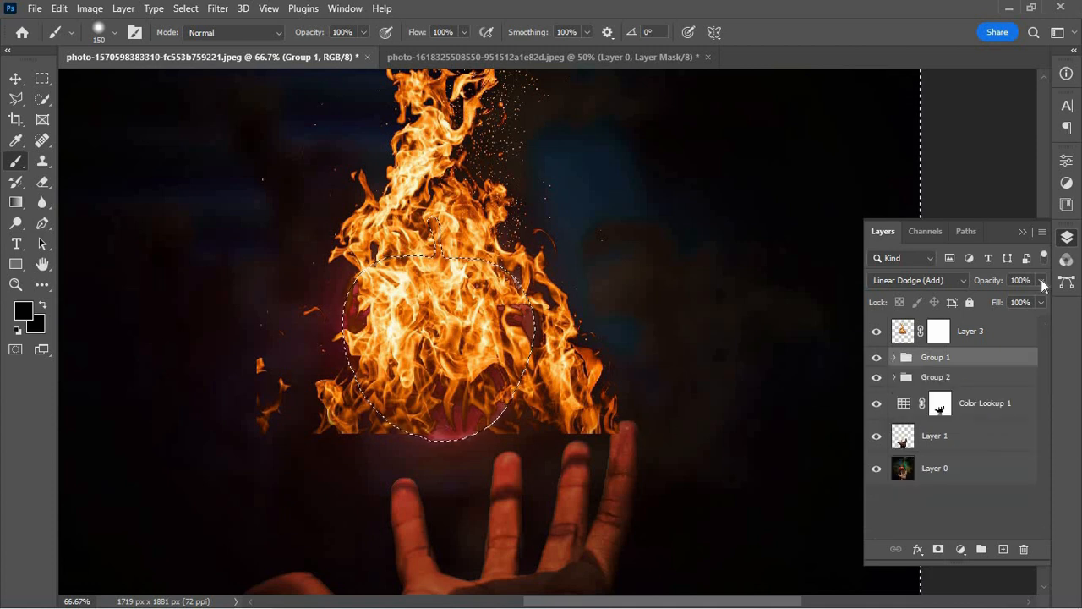
# Step: Paint black on Layer 3's mask with a 150-pixel brush to hide the flames beside and below the apple
pyautogui.click(939, 332)
pyautogui.moveTo(619, 396)
pyautogui.mouseDown()
pyautogui.moveTo(599, 416)
pyautogui.moveTo(571, 373)
pyautogui.moveTo(560, 396)
pyautogui.mouseUp()
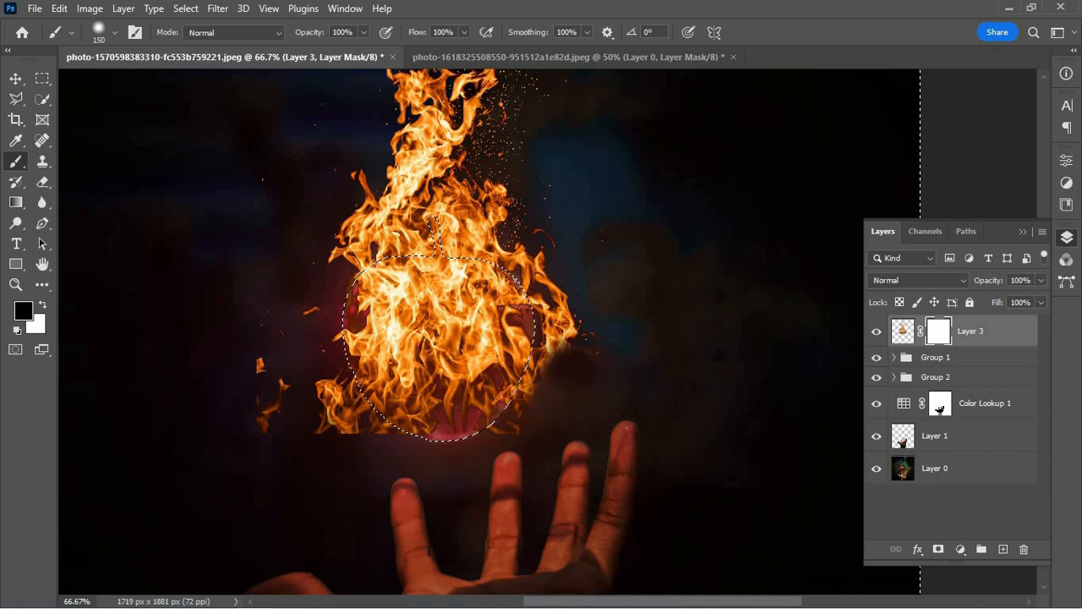
pyautogui.moveTo(423, 427)
pyautogui.mouseDown()
pyautogui.moveTo(343, 411)
pyautogui.moveTo(268, 411)
pyautogui.moveTo(263, 423)
pyautogui.moveTo(326, 385)
pyautogui.moveTo(373, 406)
pyautogui.mouseUp()
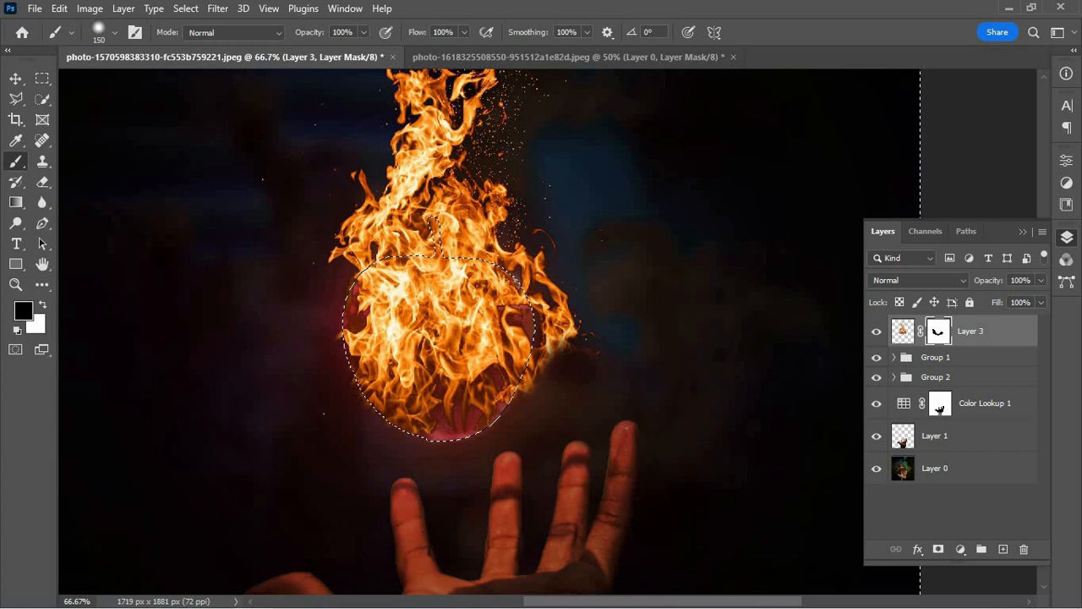
pyautogui.moveTo(605, 332)
pyautogui.mouseDown()
pyautogui.moveTo(570, 386)
pyautogui.moveTo(583, 340)
pyautogui.mouseUp()
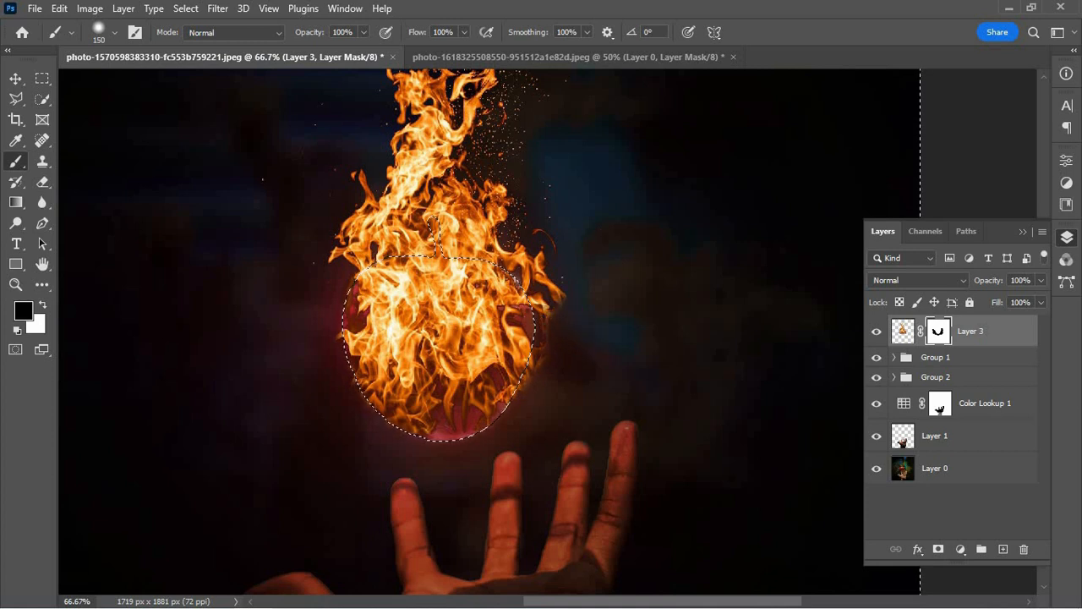
# Step: Set the blend mode of Layer 3 to Linear Dodge (Add)
pyautogui.press('z')
pyautogui.keyDown('alt'); pyautogui.click(575, 314); pyautogui.keyUp('alt')
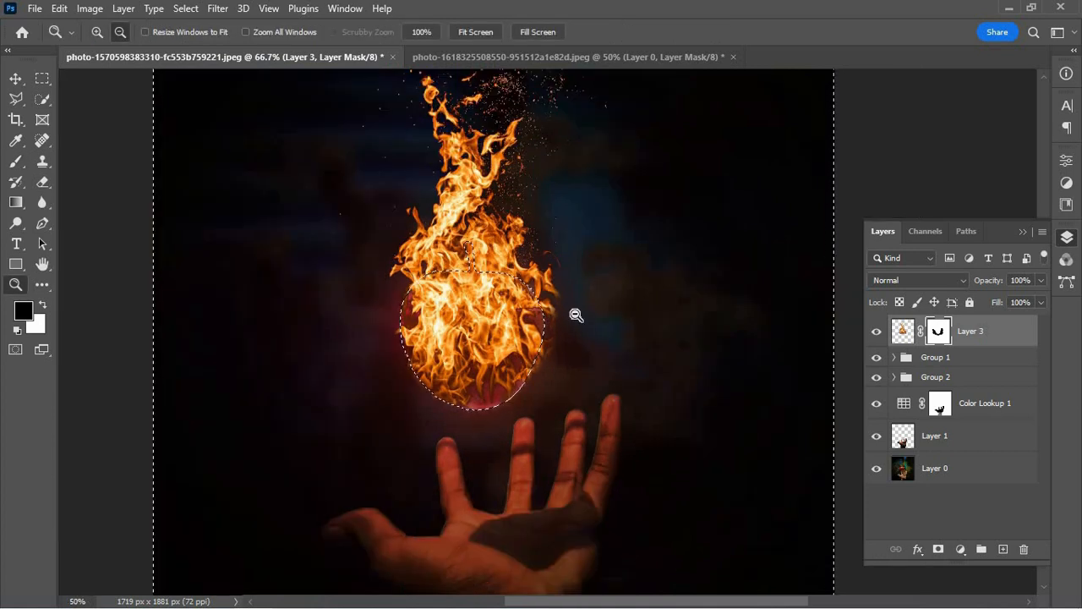
pyautogui.click(910, 282)
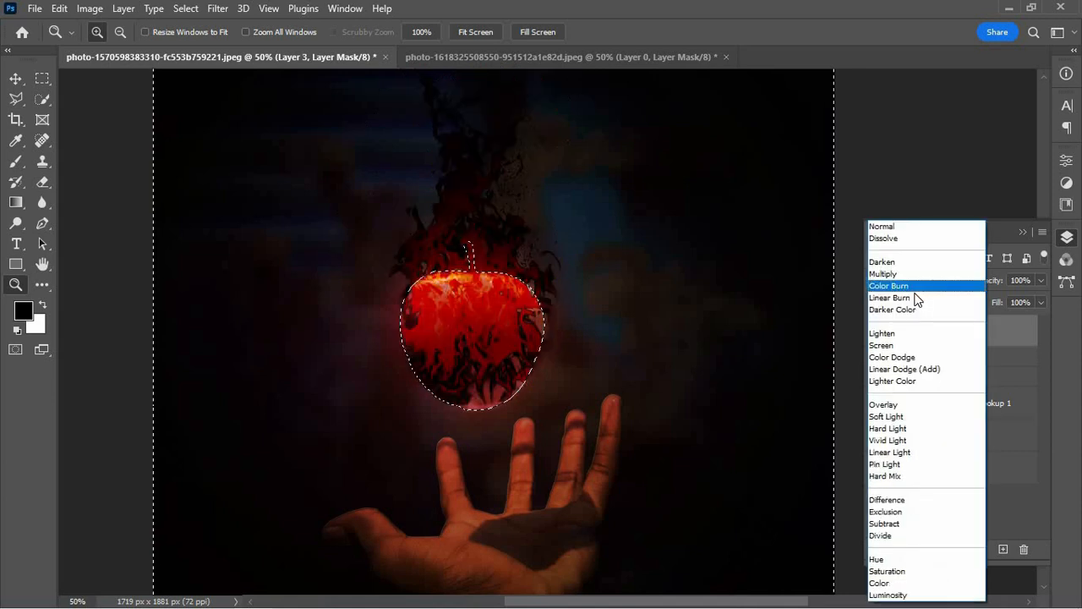
pyautogui.click(923, 369)
# Step: Clear the selection and warp the flames on Layer 3 slightly so they follow the apple's sides and lower edge
pyautogui.press('v')
pyautogui.hotkey('ctrl', '2')
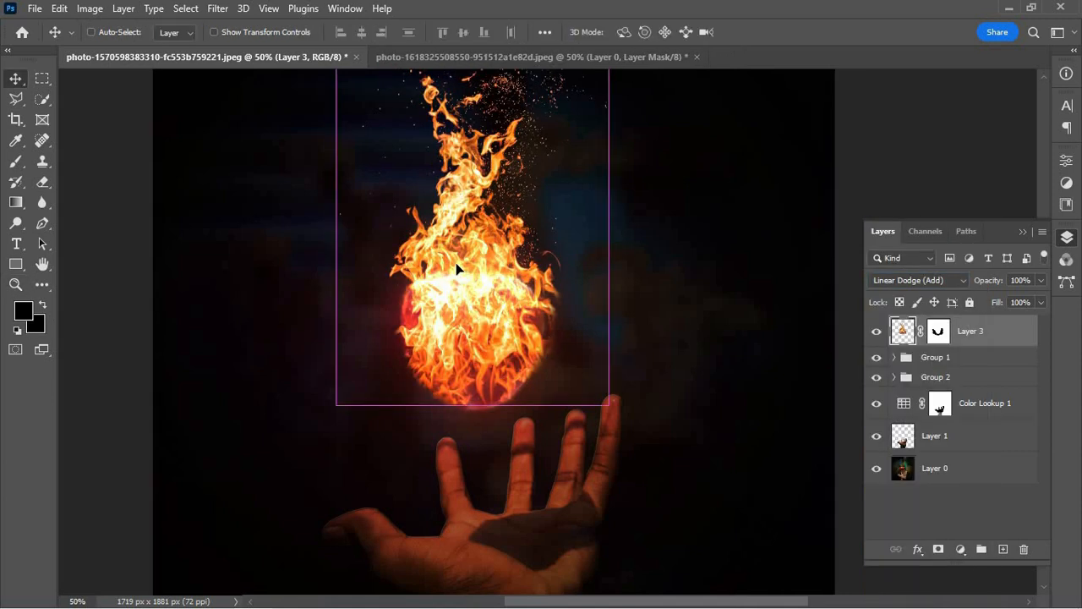
pyautogui.hotkey('ctrl', 't')
pyautogui.rightClick(457, 268)
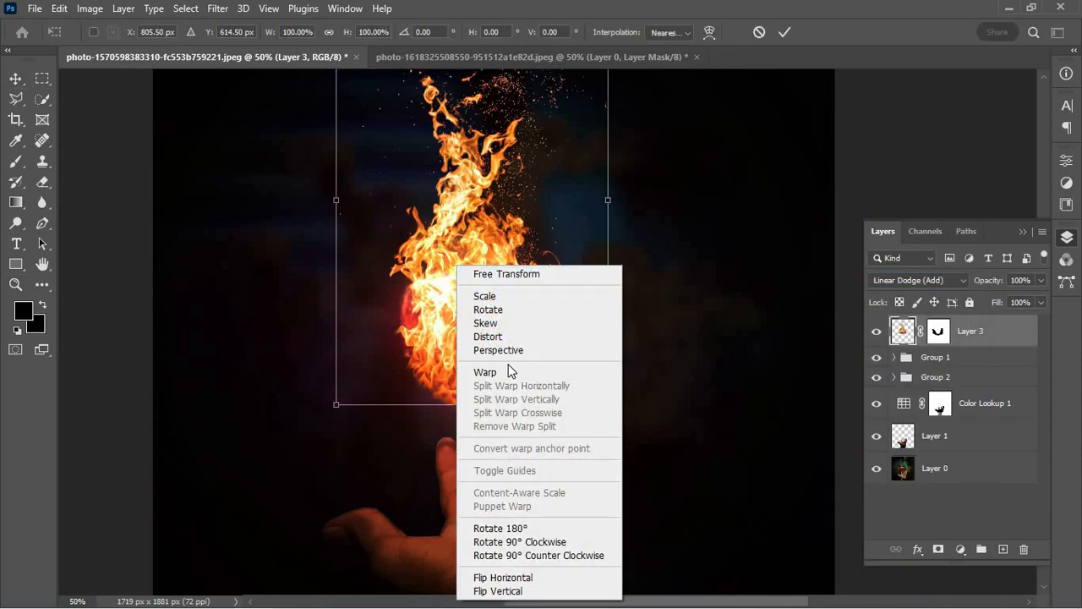
pyautogui.click(510, 372)
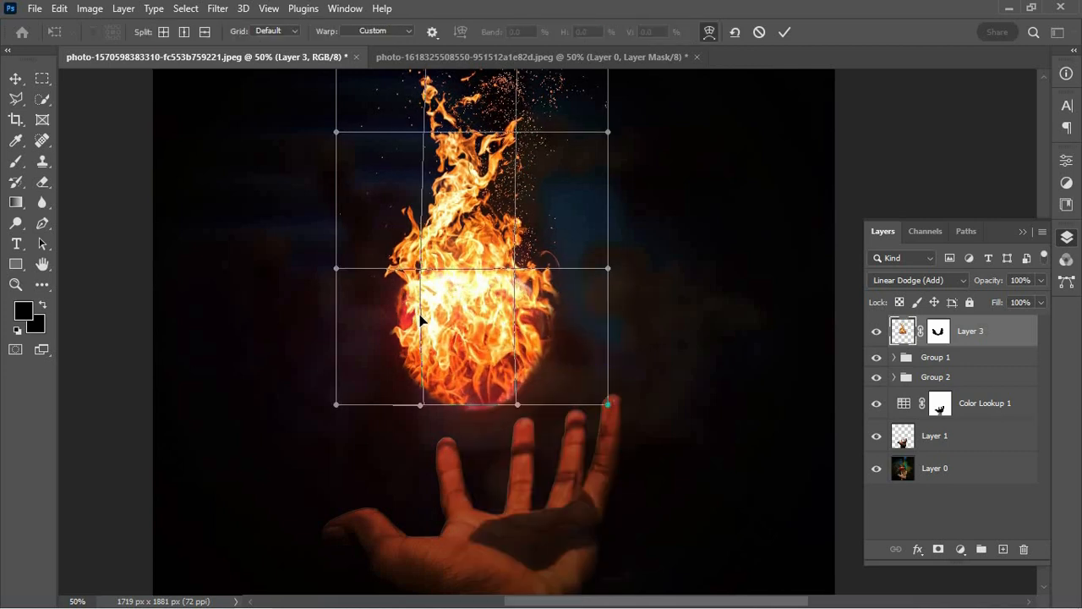
pyautogui.moveTo(420, 320); pyautogui.dragTo(546, 321)
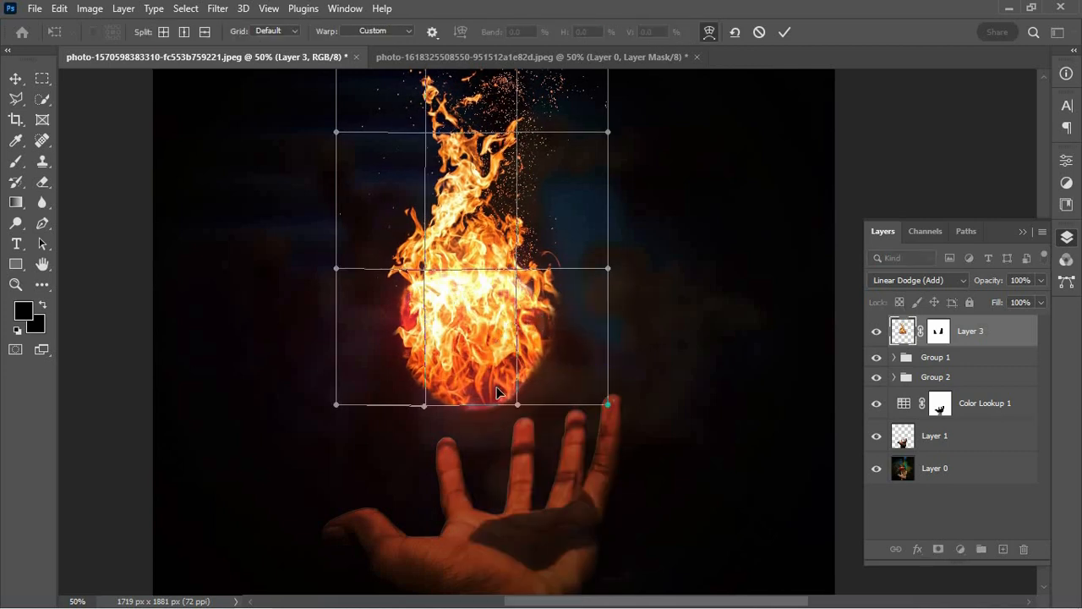
pyautogui.moveTo(489, 383); pyautogui.dragTo(488, 385)
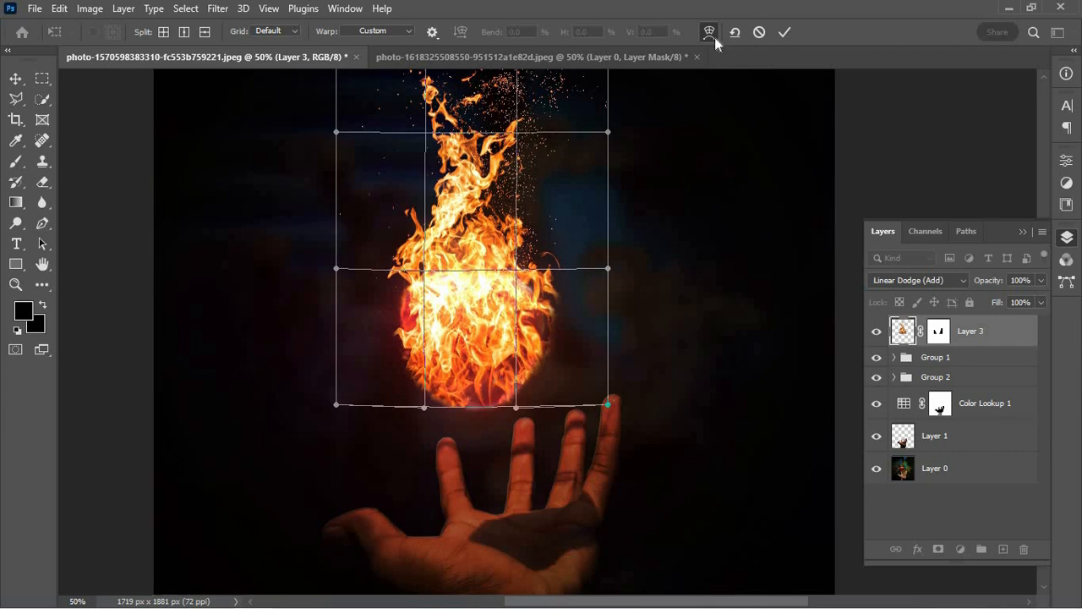
pyautogui.click(786, 33)
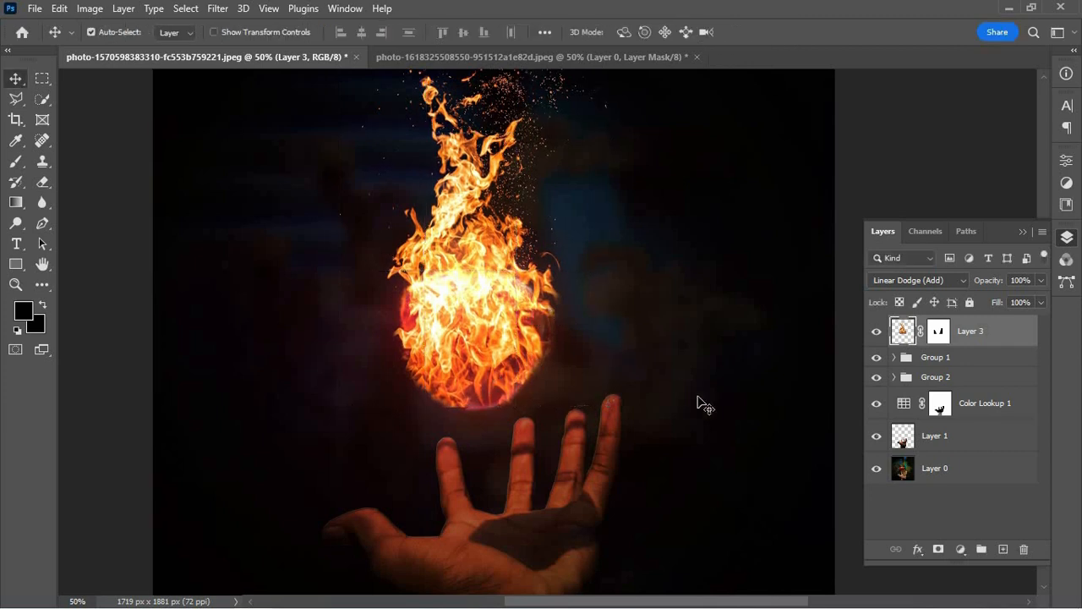
# Step: Set Layer 3's opacity to 64% and compare the image with the flames hidden and shown
pyautogui.moveTo(991, 288)
pyautogui.mouseDown()
pyautogui.moveTo(973, 291)
pyautogui.moveTo(989, 286)
pyautogui.mouseUp()
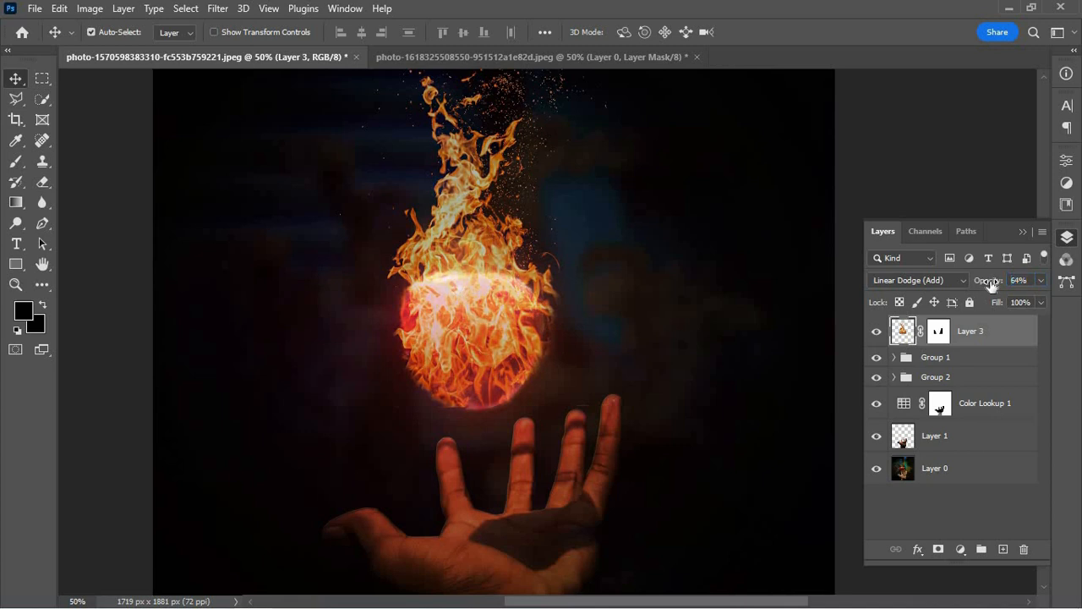
pyautogui.click(878, 332)
pyautogui.click(878, 333)
# Step: Change Layer 3's blend mode to Color Dodge and its opacity to 95%
pyautogui.press('z')
pyautogui.keyDown('alt'); pyautogui.click(558, 368); pyautogui.keyUp('alt')
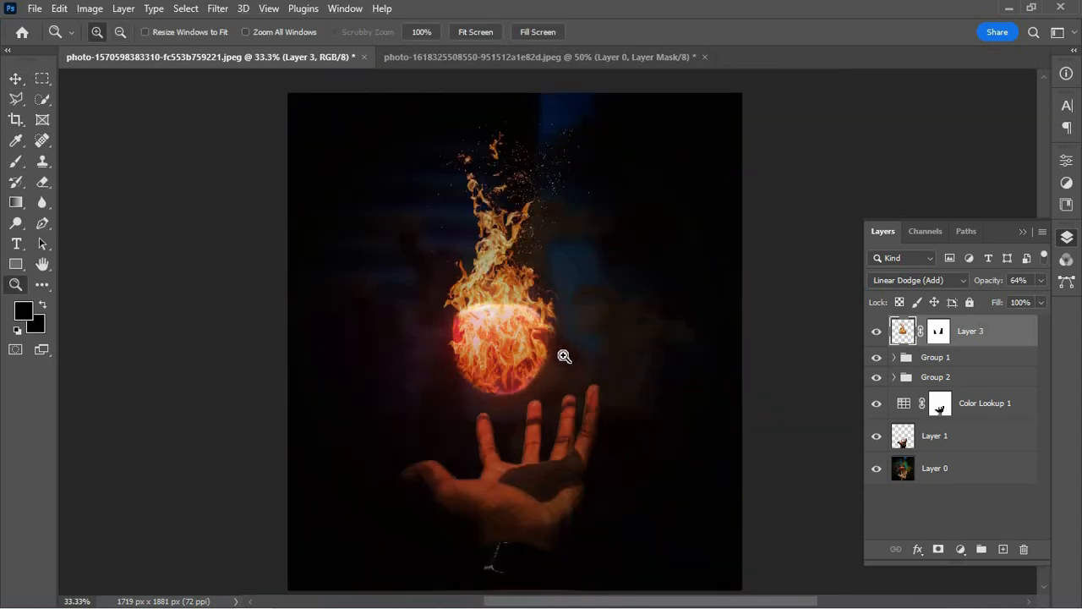
pyautogui.press('v')
pyautogui.click(900, 280)
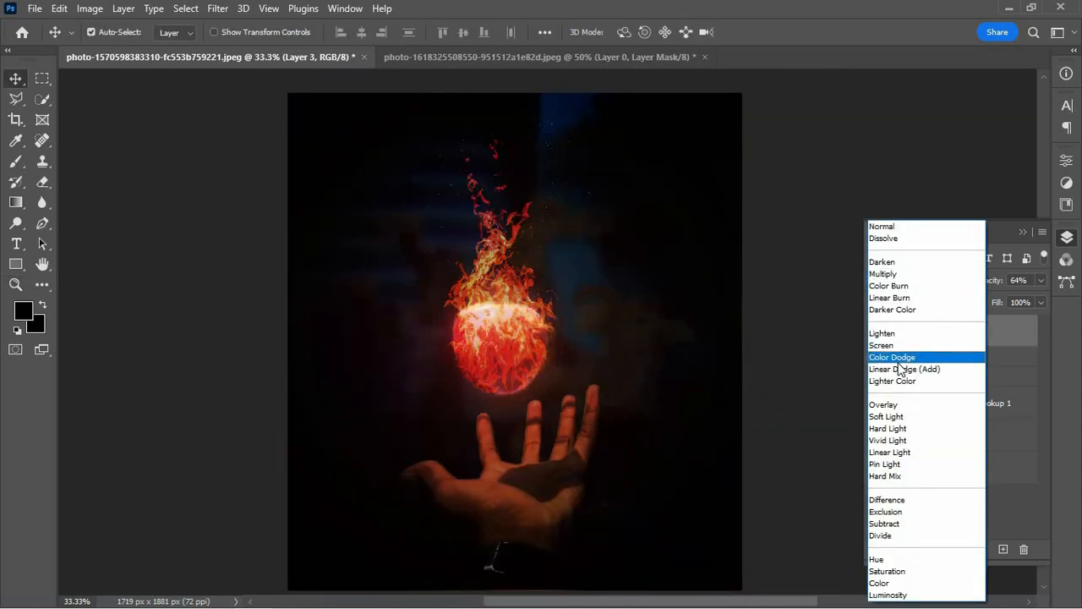
pyautogui.click(899, 360)
pyautogui.moveTo(989, 280); pyautogui.dragTo(1000, 280)
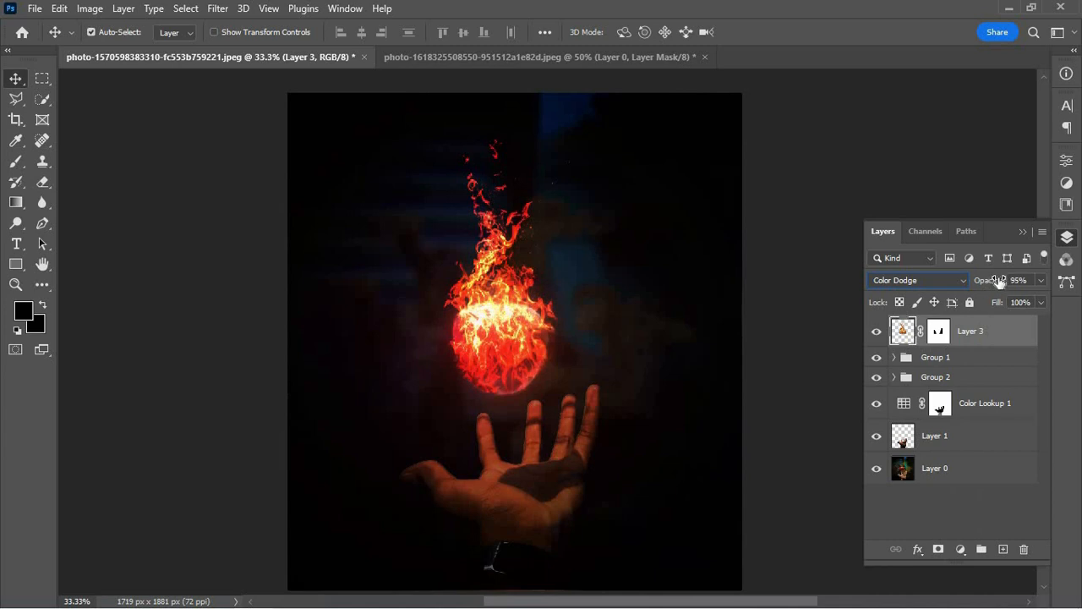
pyautogui.click(35, 7)
pyautogui.click(53, 40)
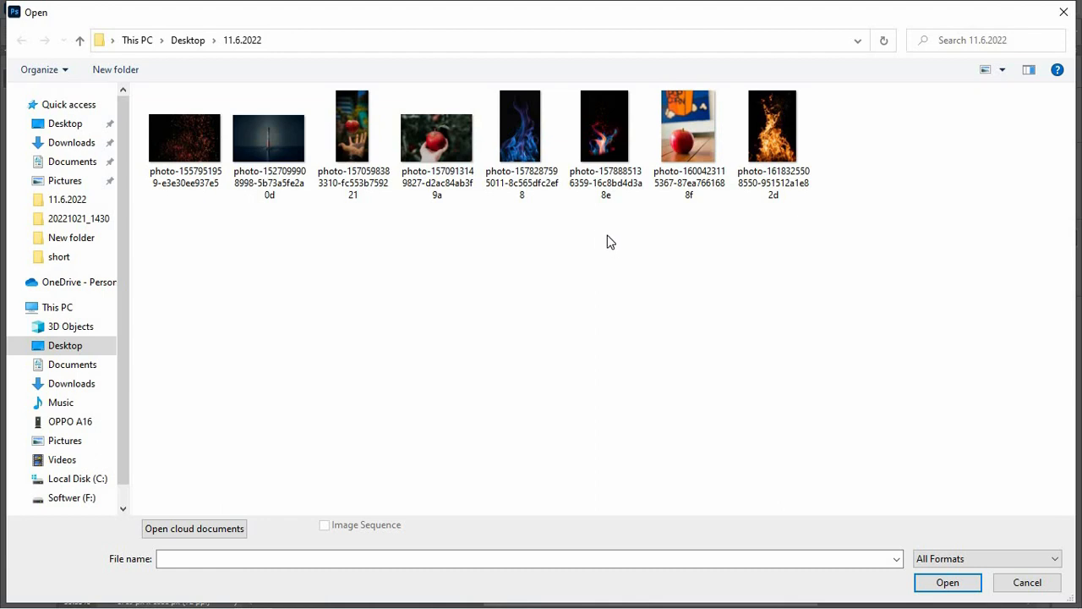
pyautogui.doubleClick(603, 147)
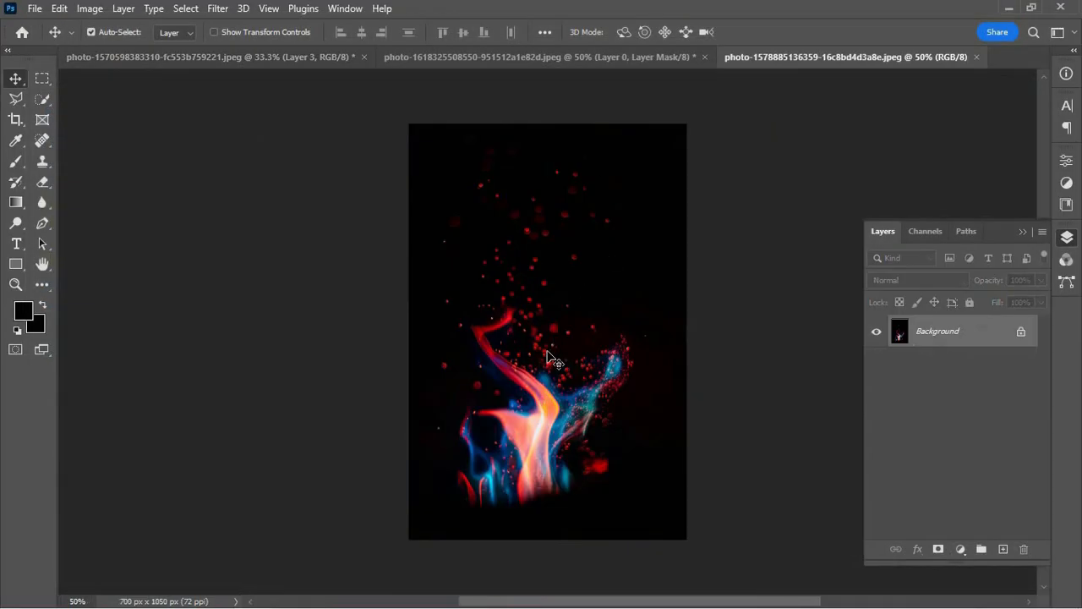
pyautogui.click(1021, 332)
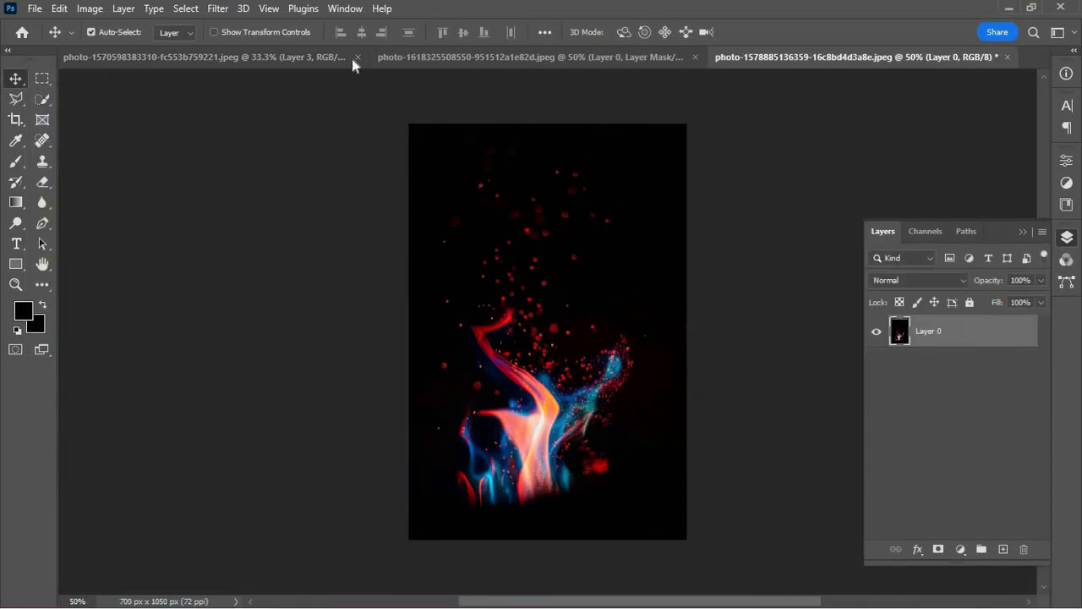
# Step: Select the red and blue flames with an inverted Color Range at fuzziness 124 and mask the layer with it
pyautogui.click(185, 8)
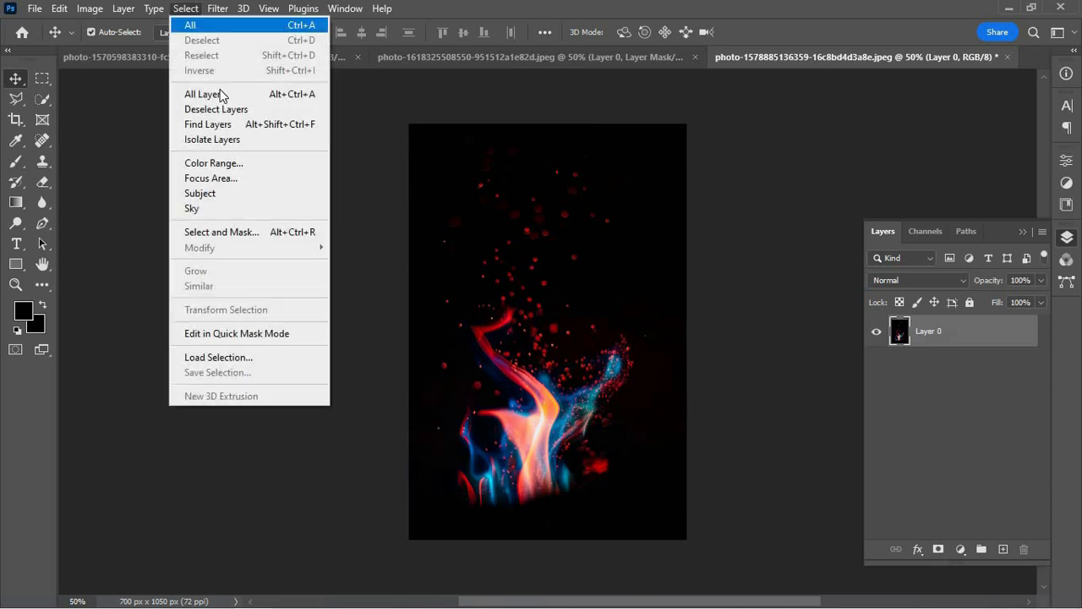
pyautogui.click(218, 163)
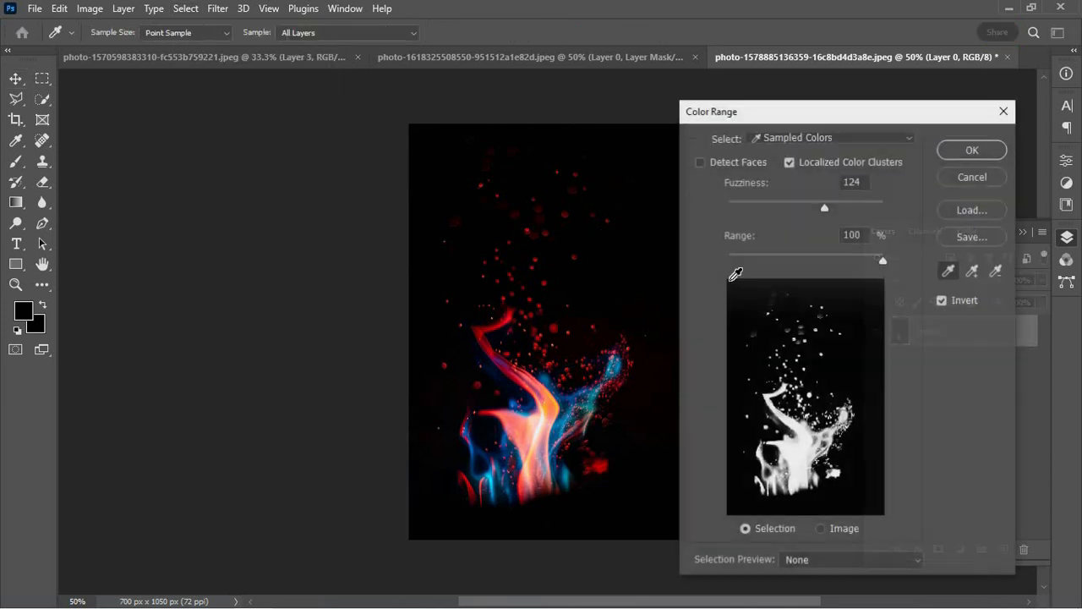
pyautogui.click(969, 153)
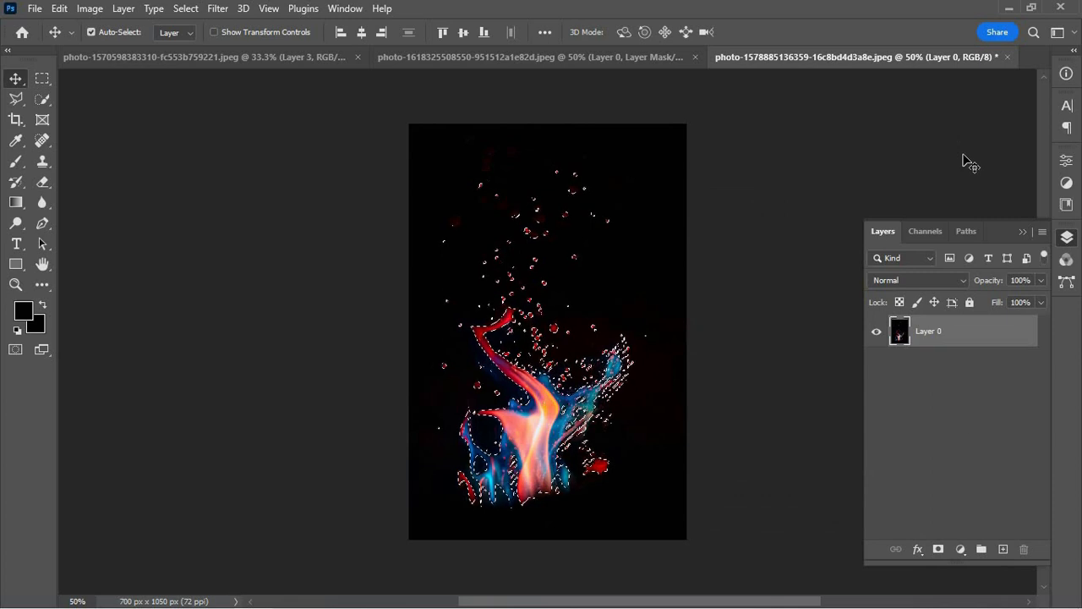
pyautogui.click(940, 549)
# Step: Copy the masked red and blue flames into the hand image, hide Layer 3 and position the pasted flames over the apple
pyautogui.hotkey('ctrl', 'c')
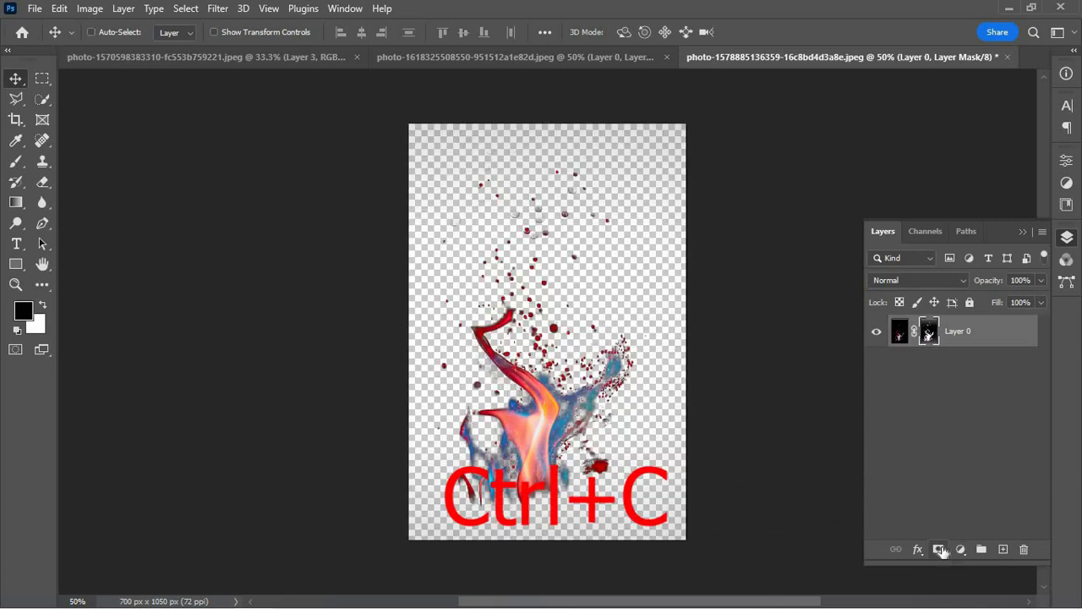
pyautogui.click(286, 58)
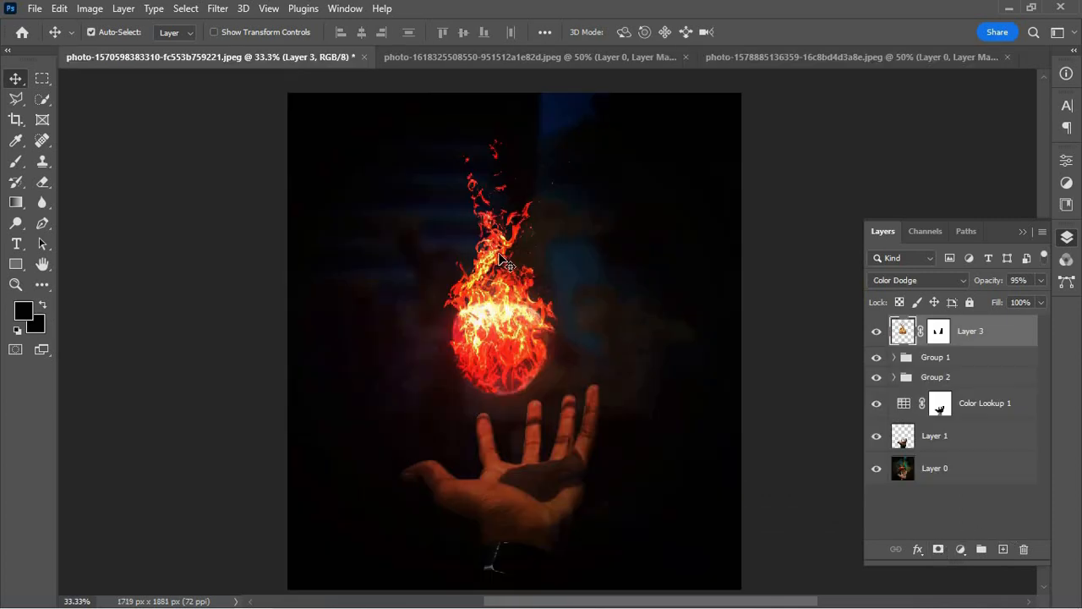
pyautogui.hotkey('ctrl', 'v')
pyautogui.moveTo(515, 284); pyautogui.dragTo(517, 302)
pyautogui.hotkey('ctrl', 't')
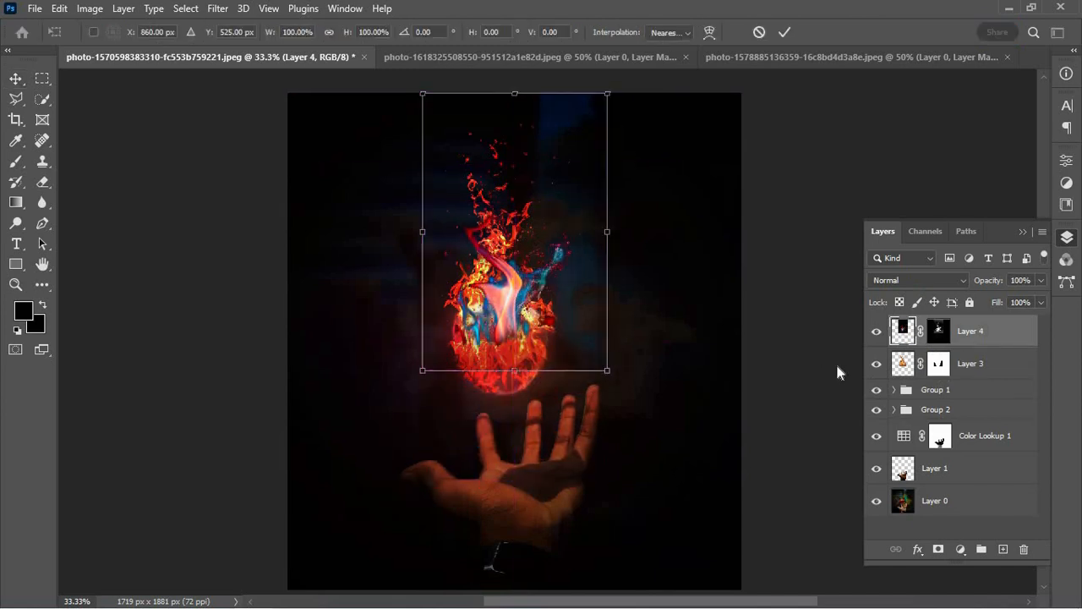
pyautogui.click(877, 366)
pyautogui.moveTo(524, 315); pyautogui.dragTo(507, 296)
# Step: Enlarge the pasted flames on Layer 4 and warp their lower part to fit around the apple
pyautogui.hotkey('ctrl', 't')
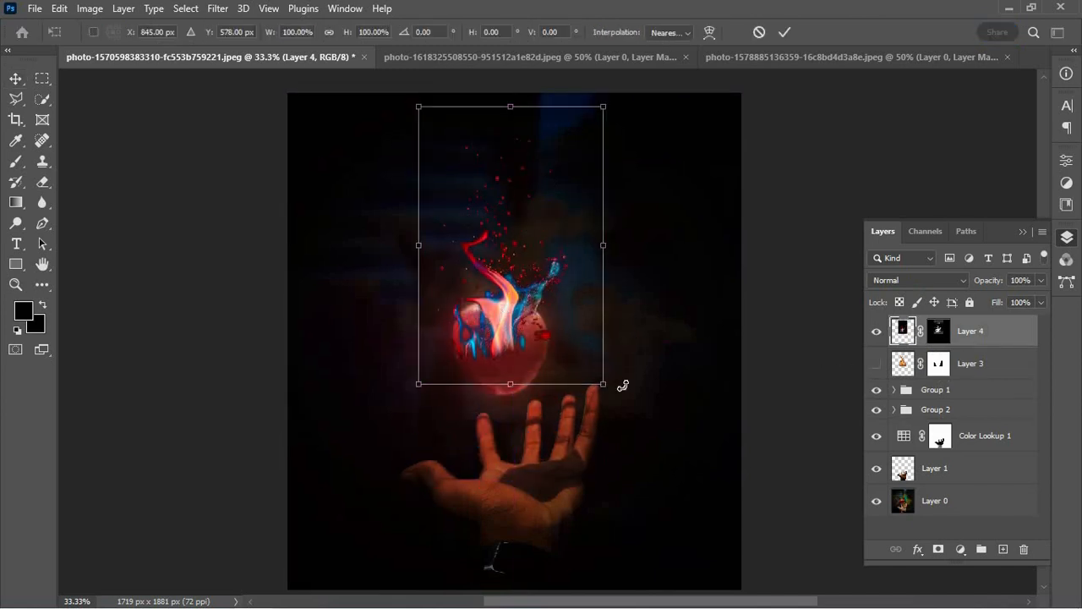
pyautogui.moveTo(623, 382); pyautogui.dragTo(619, 408)
pyautogui.moveTo(519, 330); pyautogui.dragTo(545, 365)
pyautogui.rightClick(524, 320)
pyautogui.click(542, 380)
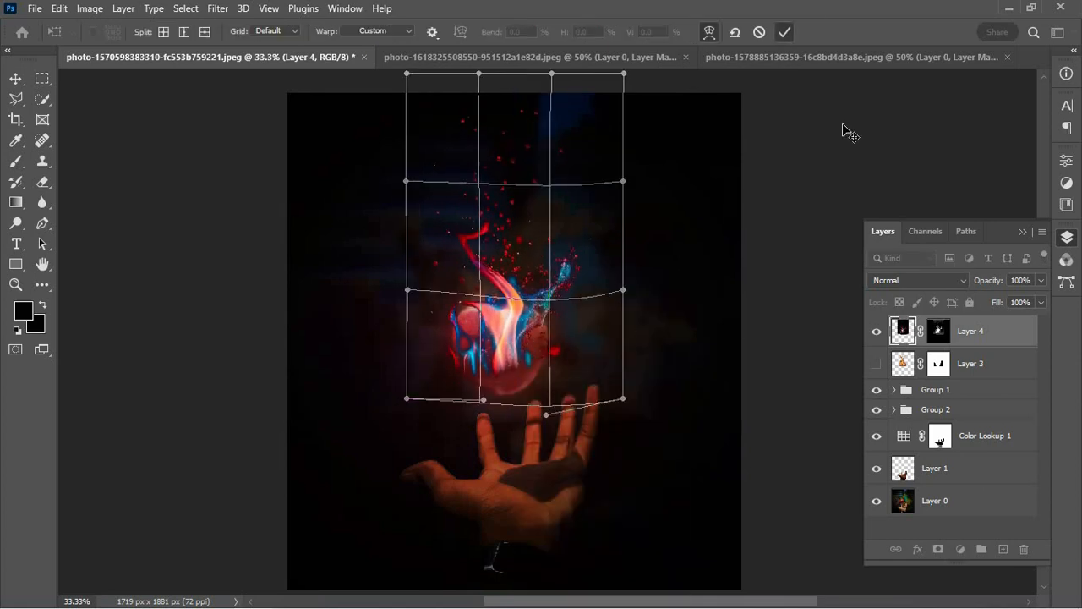
pyautogui.press('Return')
# Step: Set Layer 4's blend mode to Linear Dodge (Add), show Layer 3 again and compare the image with Layer 4 hidden and shown
pyautogui.click(918, 280)
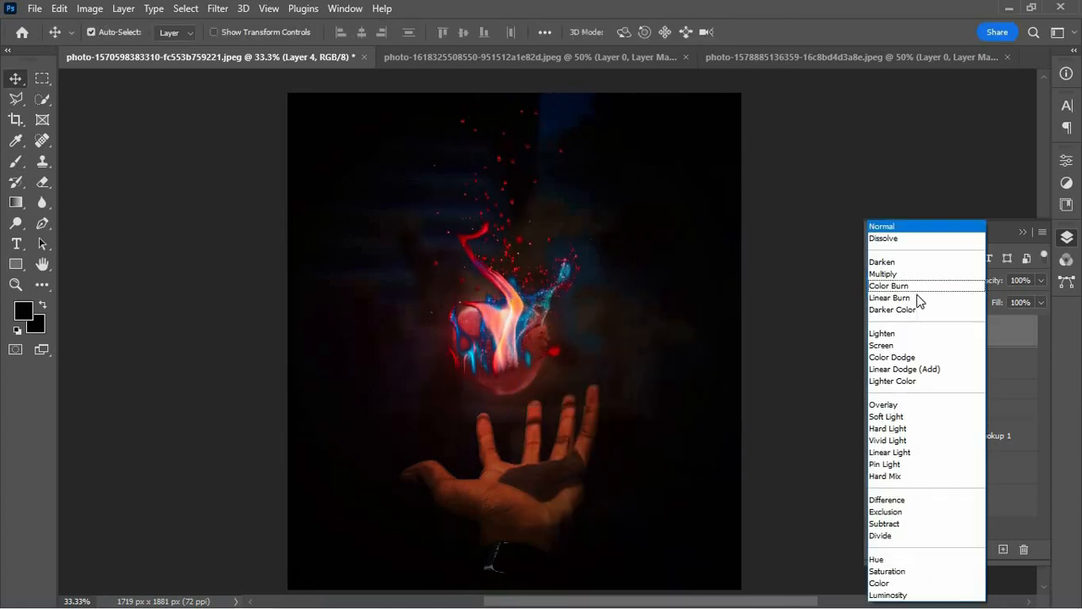
pyautogui.click(910, 371)
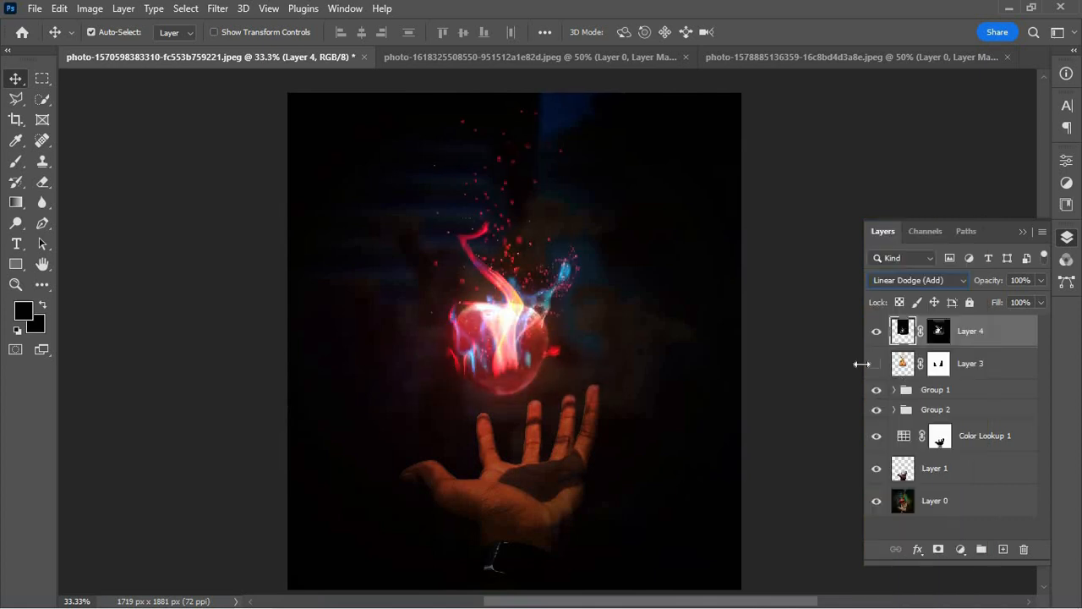
pyautogui.click(875, 363)
pyautogui.click(875, 331)
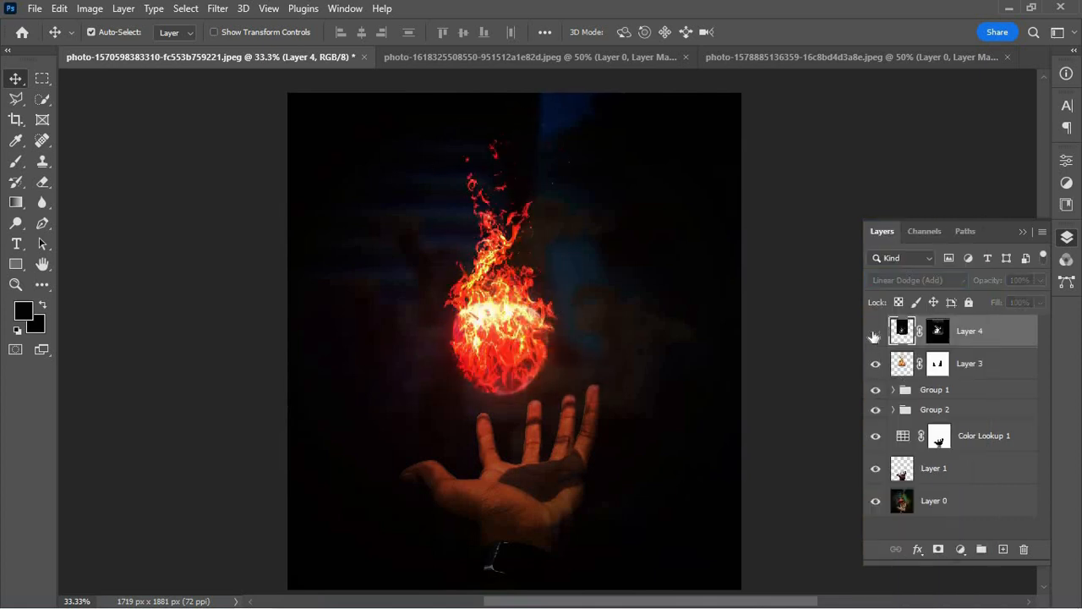
pyautogui.click(876, 330)
pyautogui.press('z')
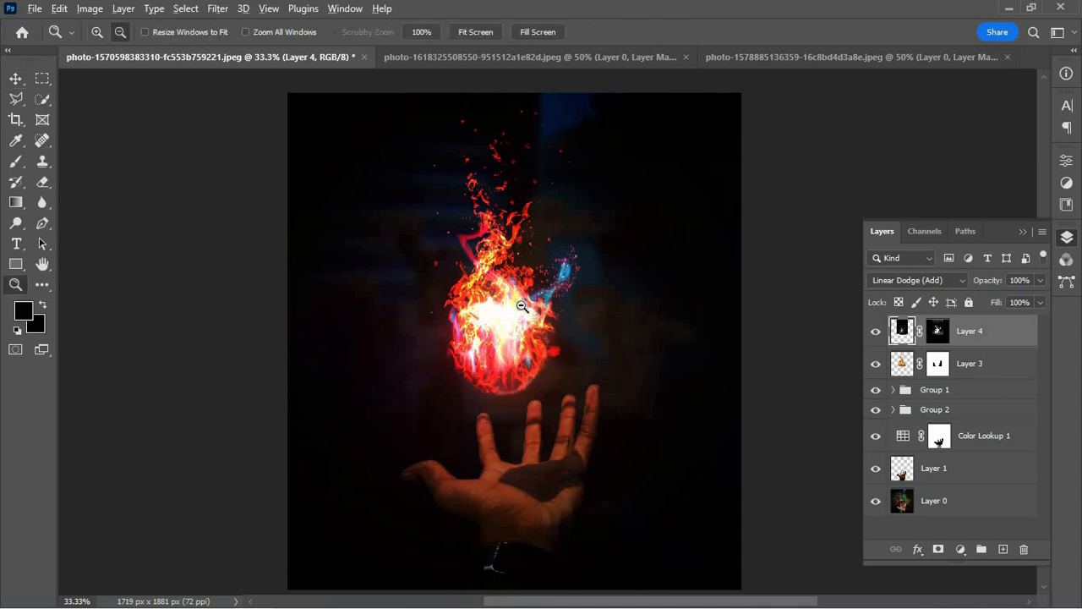
pyautogui.keyDown('alt'); pyautogui.click(522, 306); pyautogui.keyUp('alt')
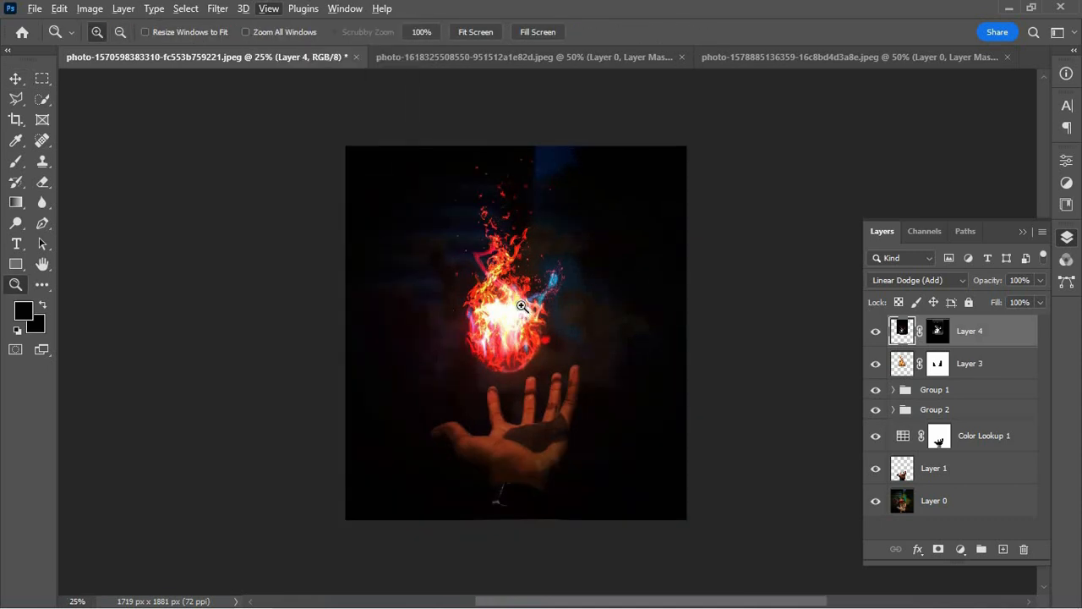
pyautogui.click(522, 306)
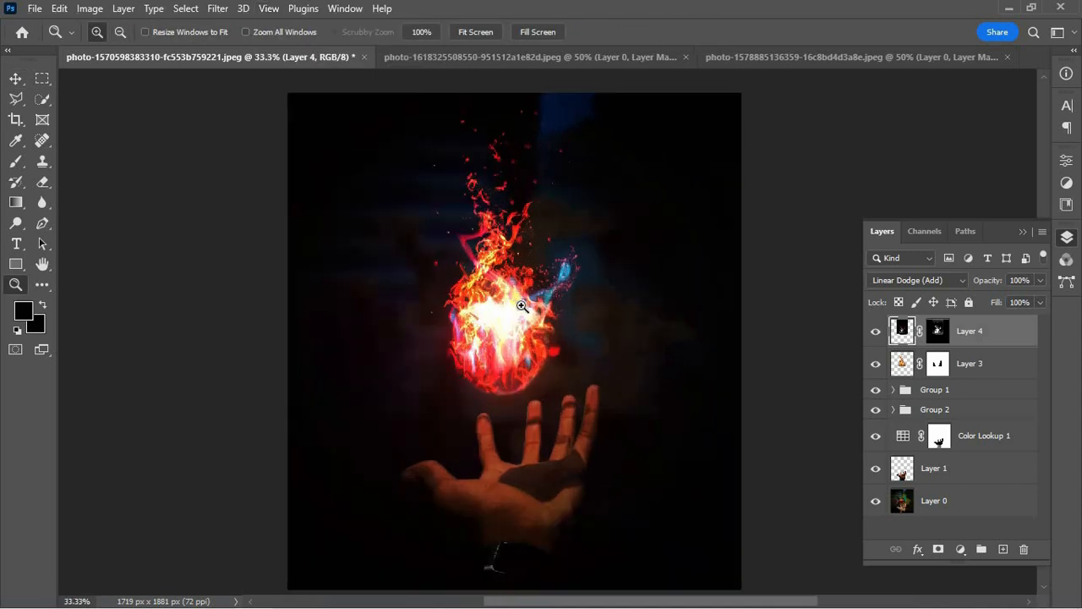
pyautogui.click(15, 78)
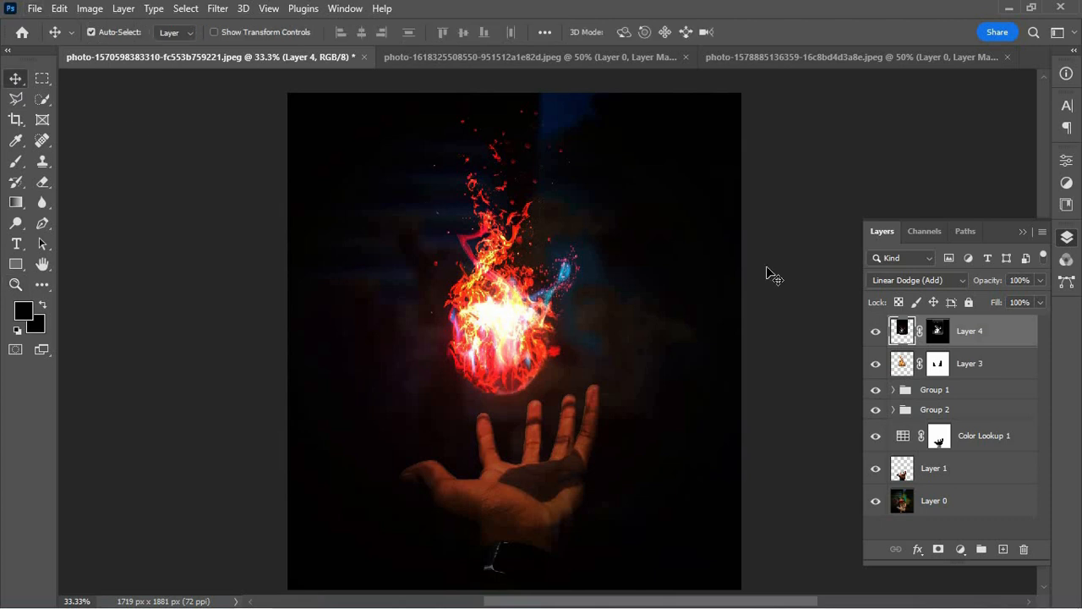
# Step: Load Layer 1's hand outline as a selection and add a Hue/Saturation adjustment layer masked to it
pyautogui.keyDown('ctrl'); pyautogui.click(903, 474); pyautogui.keyUp('ctrl')
pyautogui.click(961, 548)
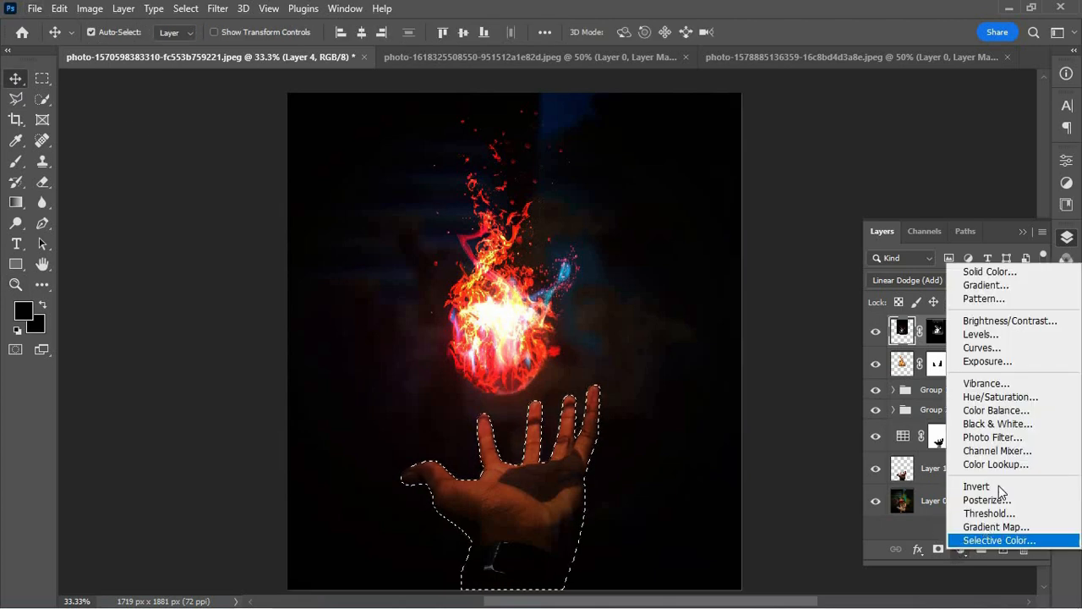
pyautogui.click(1001, 397)
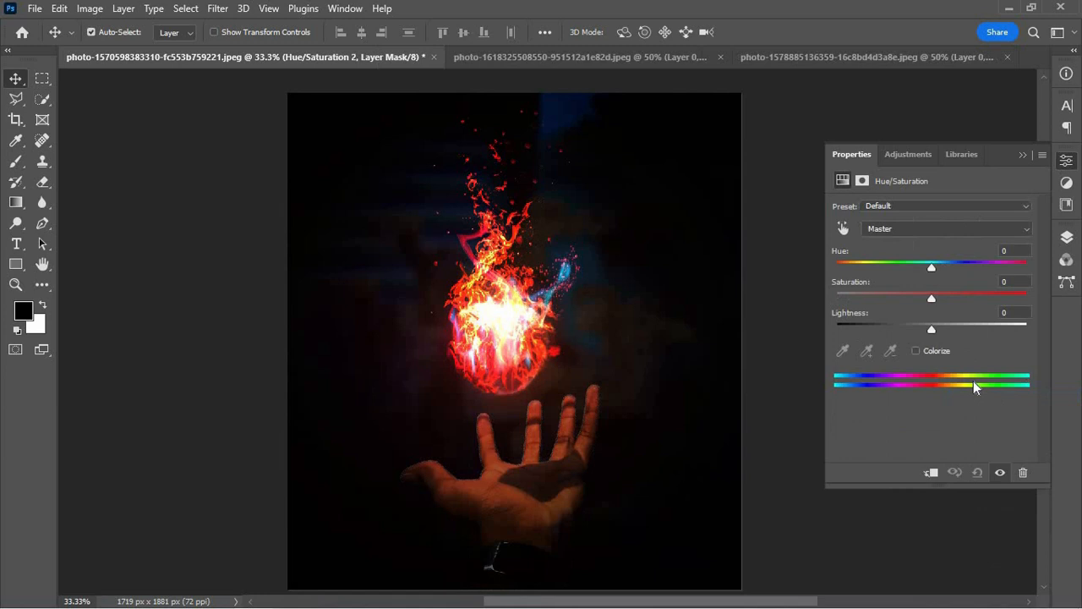
# Step: Colorize the hand red with hue 0 and a raised saturation, comparing the adjustment off and on
pyautogui.moveTo(946, 306); pyautogui.dragTo(917, 331)
pyautogui.moveTo(931, 267); pyautogui.dragTo(944, 299)
pyautogui.click(921, 350)
pyautogui.moveTo(836, 267); pyautogui.dragTo(837, 268)
pyautogui.click(999, 475)
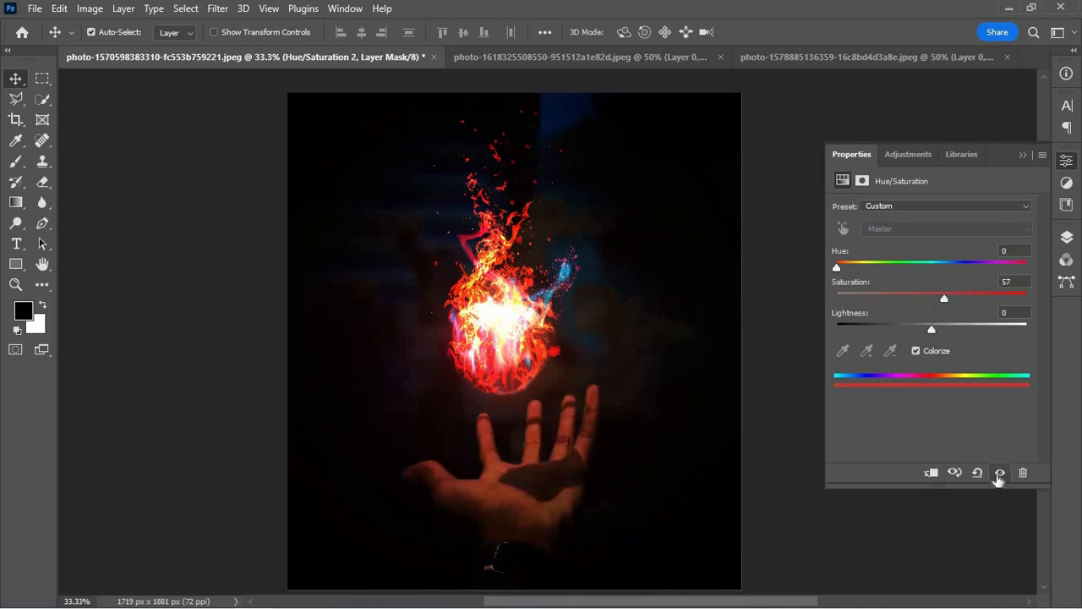
pyautogui.click(1000, 475)
pyautogui.moveTo(948, 298); pyautogui.dragTo(952, 299)
pyautogui.click(1022, 155)
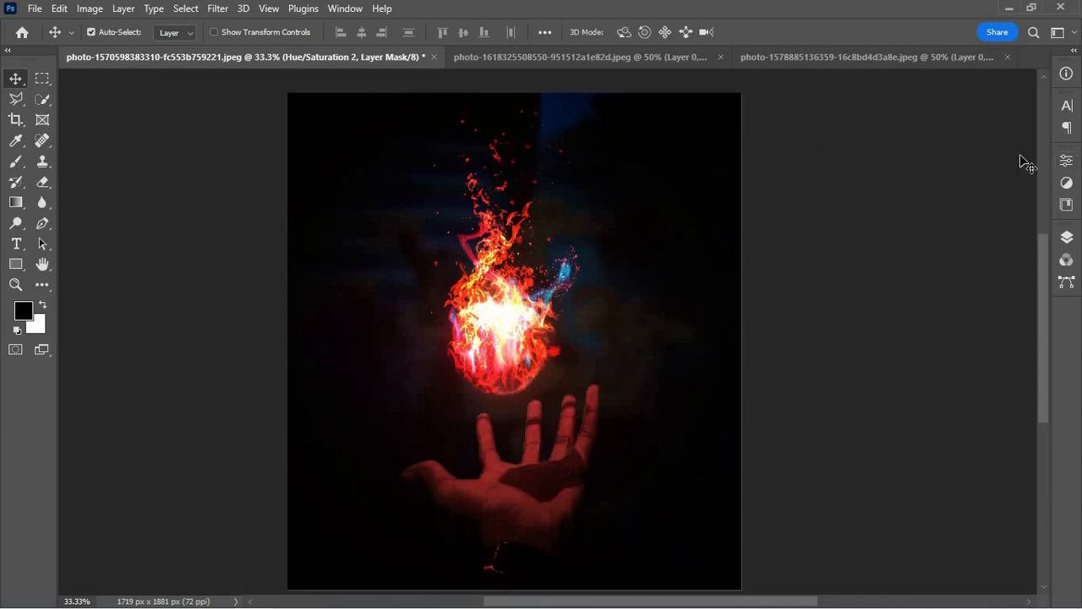
# Step: Split the Hue/Saturation layer's Blend If black slider for the underlying layer, upper half at 94, and compare the layer hidden and shown
pyautogui.click(1069, 241)
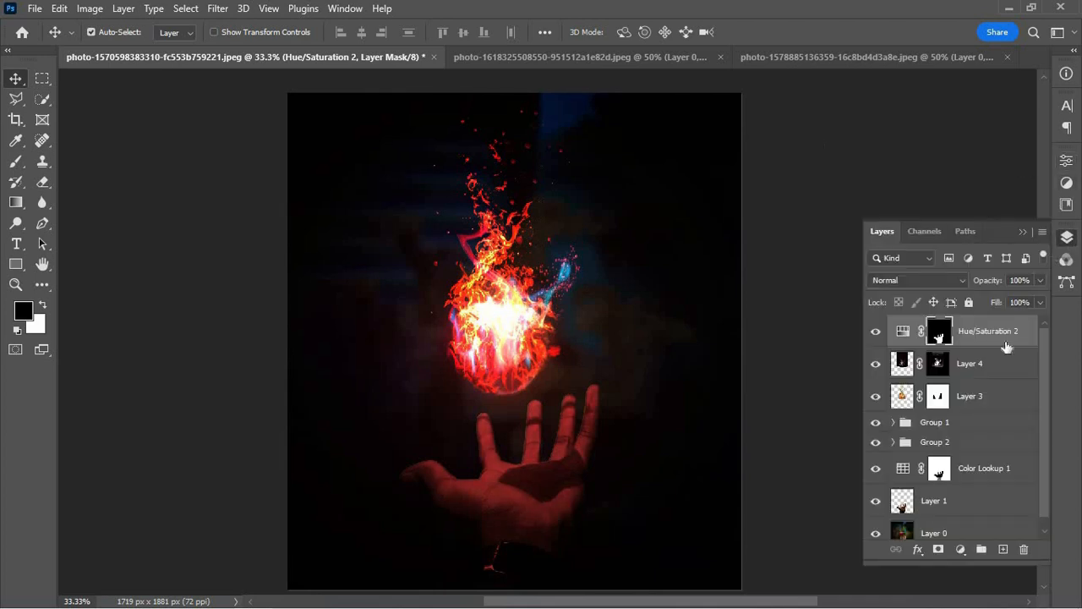
pyautogui.rightClick(941, 337)
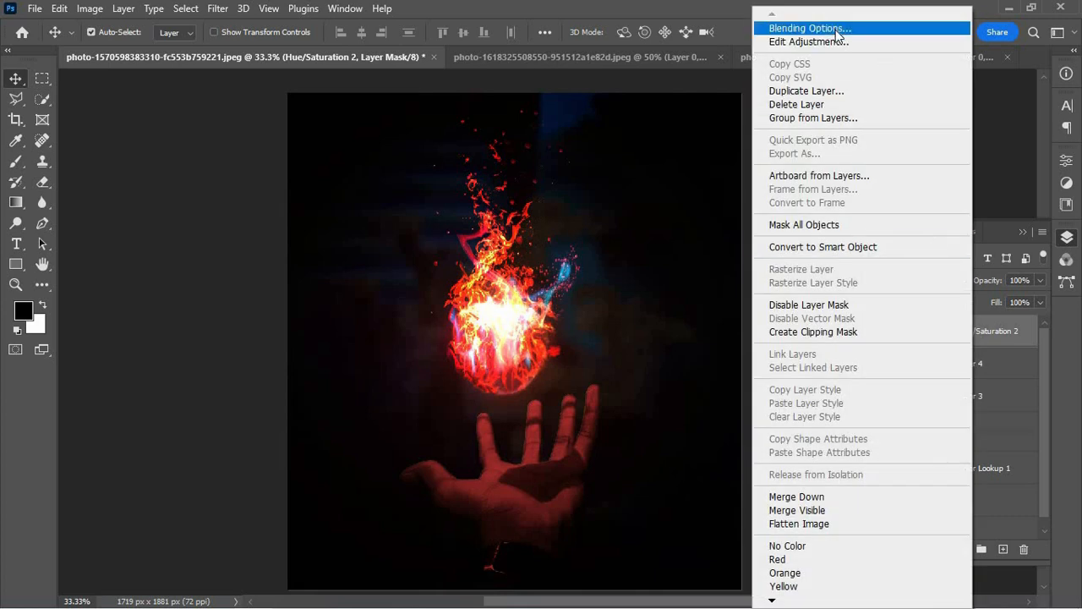
pyautogui.click(836, 33)
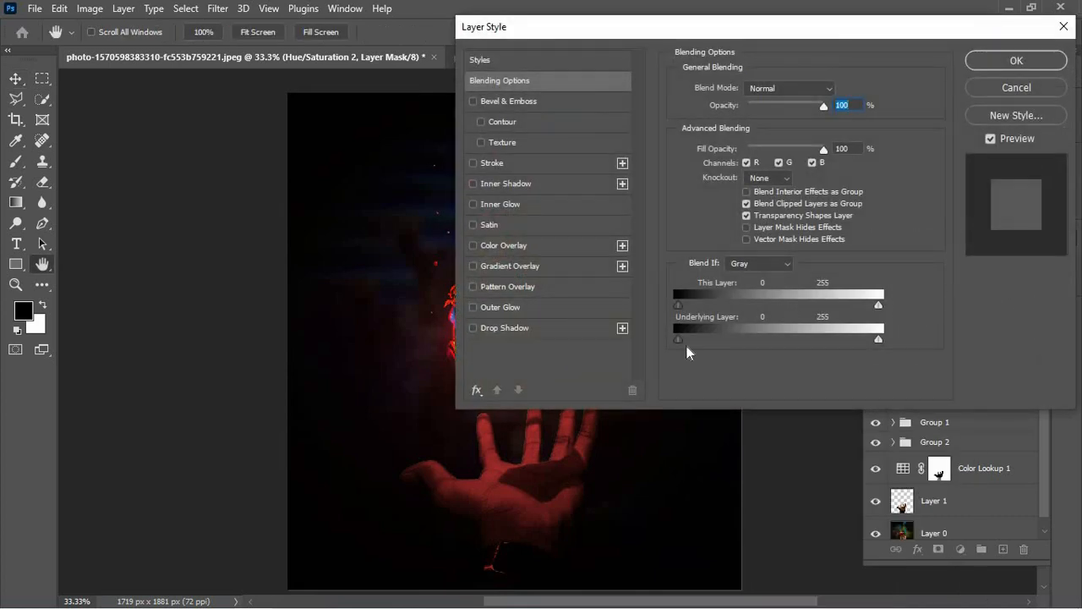
pyautogui.moveTo(679, 339); pyautogui.dragTo(754, 343)
pyautogui.keyDown('alt'); pyautogui.moveTo(878, 339); pyautogui.dragTo(844, 344); pyautogui.keyUp('alt')
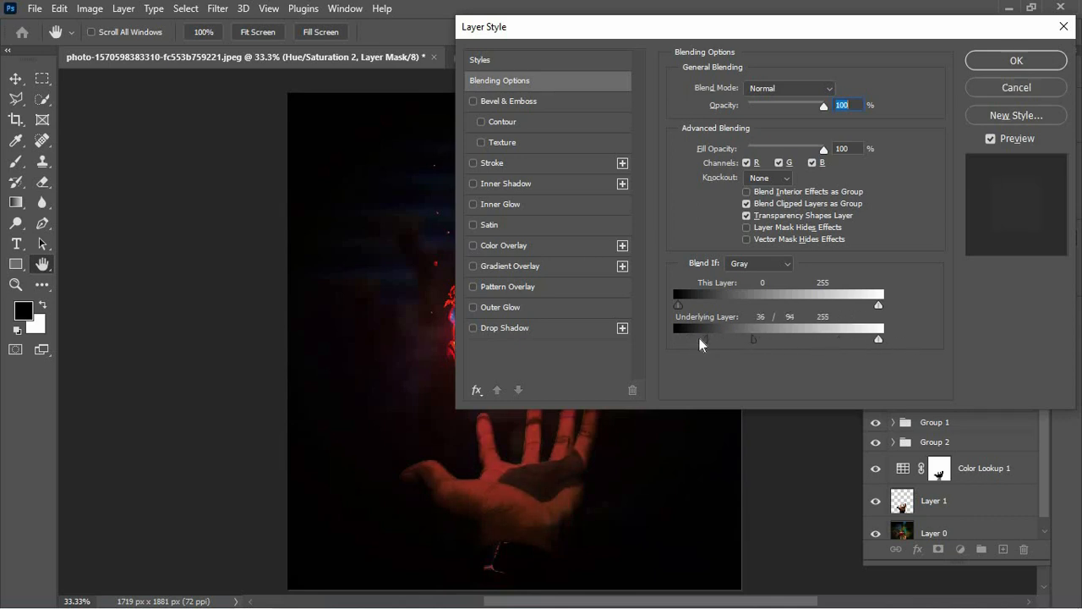
pyautogui.moveTo(700, 342); pyautogui.dragTo(725, 341)
pyautogui.click(1039, 66)
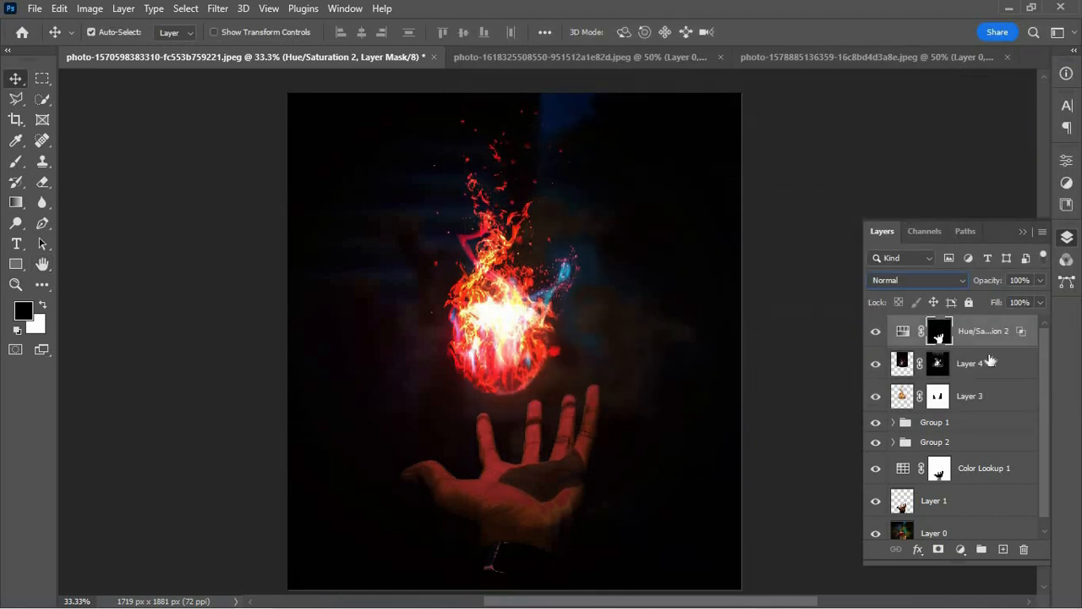
pyautogui.click(879, 338)
pyautogui.click(879, 337)
# Step: Add a Color Balance adjustment above all layers with midtones at red +39, green +6 and blue +5
pyautogui.click(961, 551)
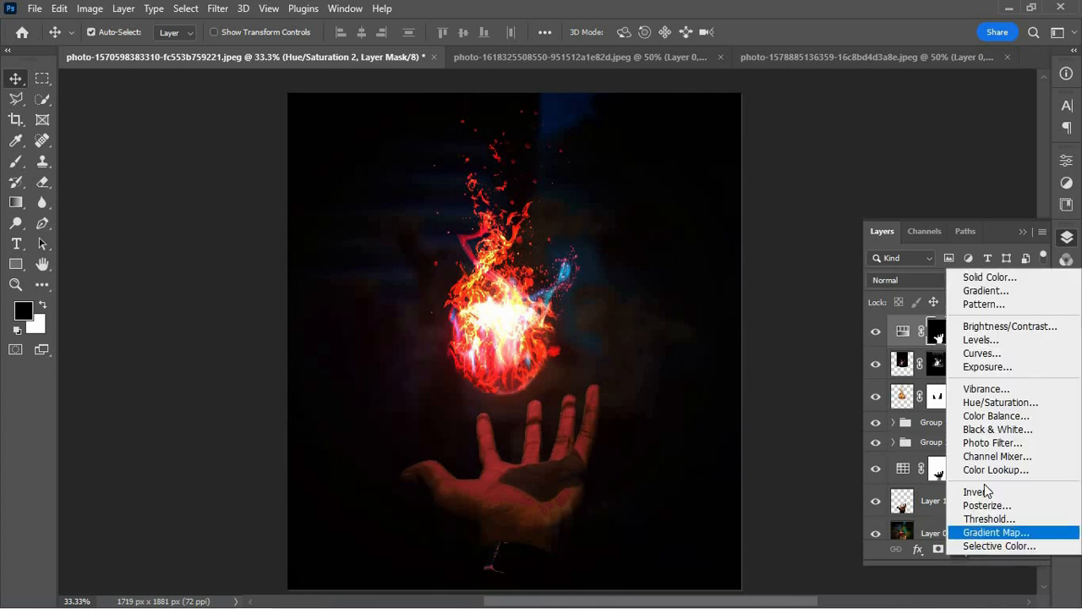
pyautogui.click(928, 414)
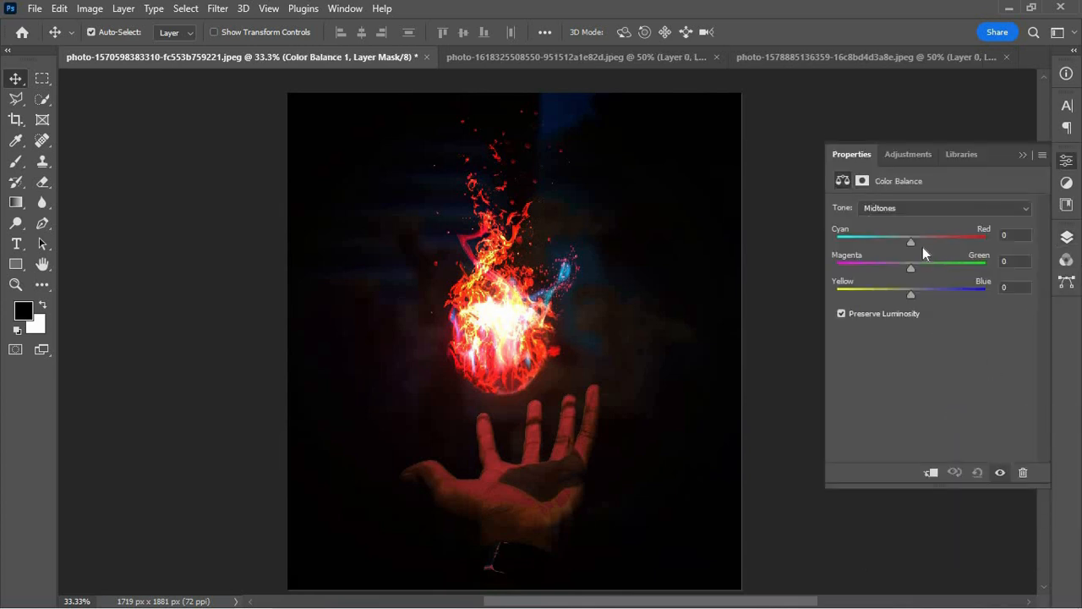
pyautogui.moveTo(938, 241); pyautogui.dragTo(923, 269)
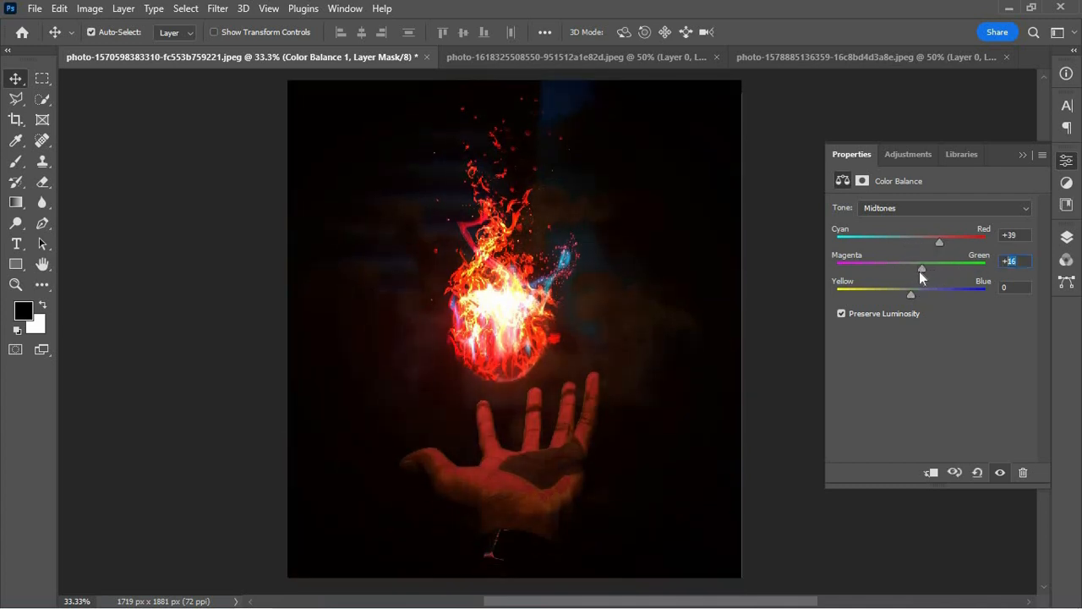
pyautogui.moveTo(920, 292)
pyautogui.mouseDown()
pyautogui.moveTo(929, 290)
pyautogui.moveTo(901, 294)
pyautogui.moveTo(915, 289)
pyautogui.mouseUp()
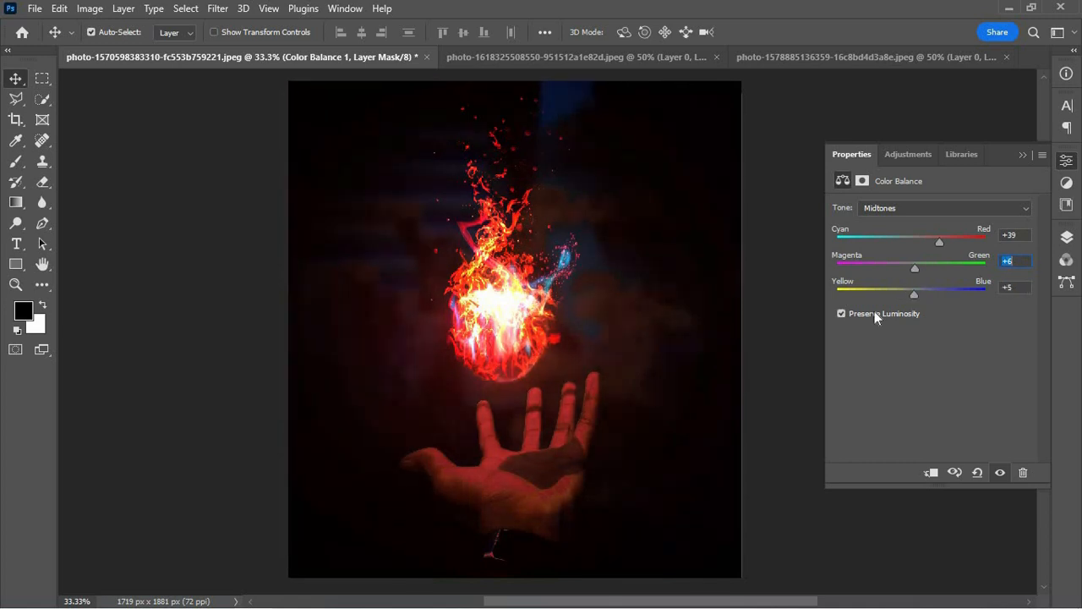
# Step: Lower the Color Lookup 1 layer's opacity to 76%
pyautogui.click(1067, 237)
pyautogui.scroll(-1, 996, 461)
pyautogui.click(995, 461)
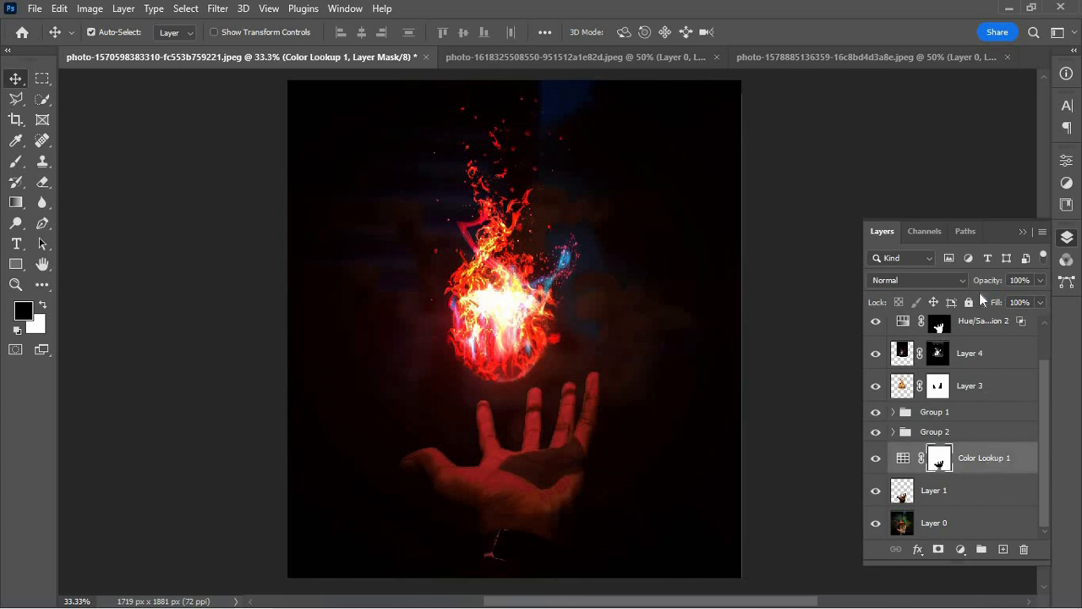
pyautogui.moveTo(1000, 282); pyautogui.dragTo(1002, 285)
# Step: Group all layers from Color Balance 1 down to Layer 1 and compare the image with the group hidden and shown
pyautogui.scroll(1, 1046, 356)
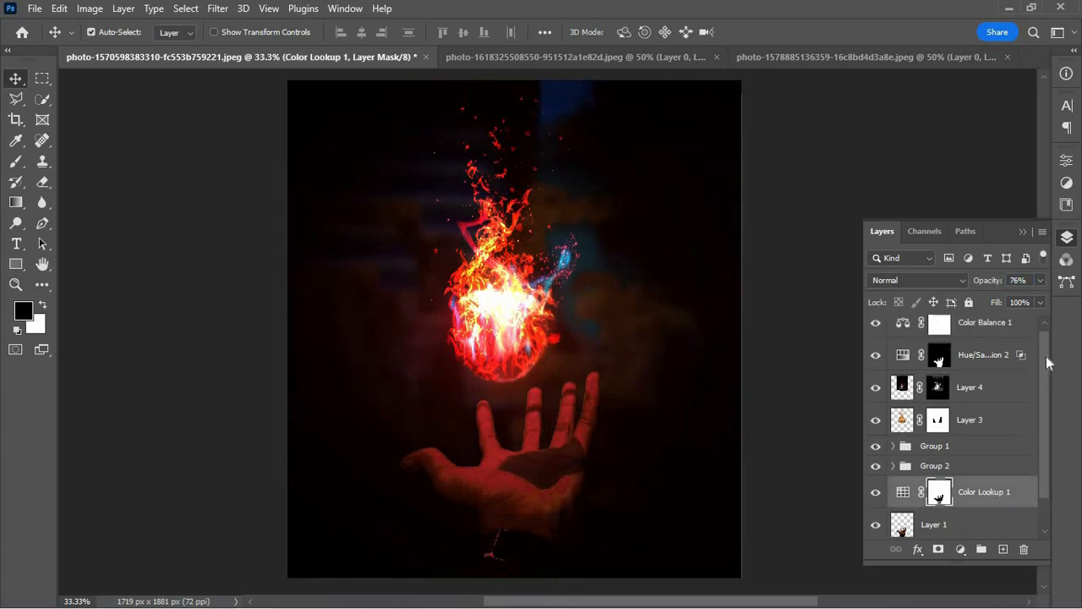
pyautogui.click(1006, 332)
pyautogui.scroll(-1, 1019, 449)
pyautogui.keyDown('shift'); pyautogui.click(1002, 490); pyautogui.keyUp('shift')
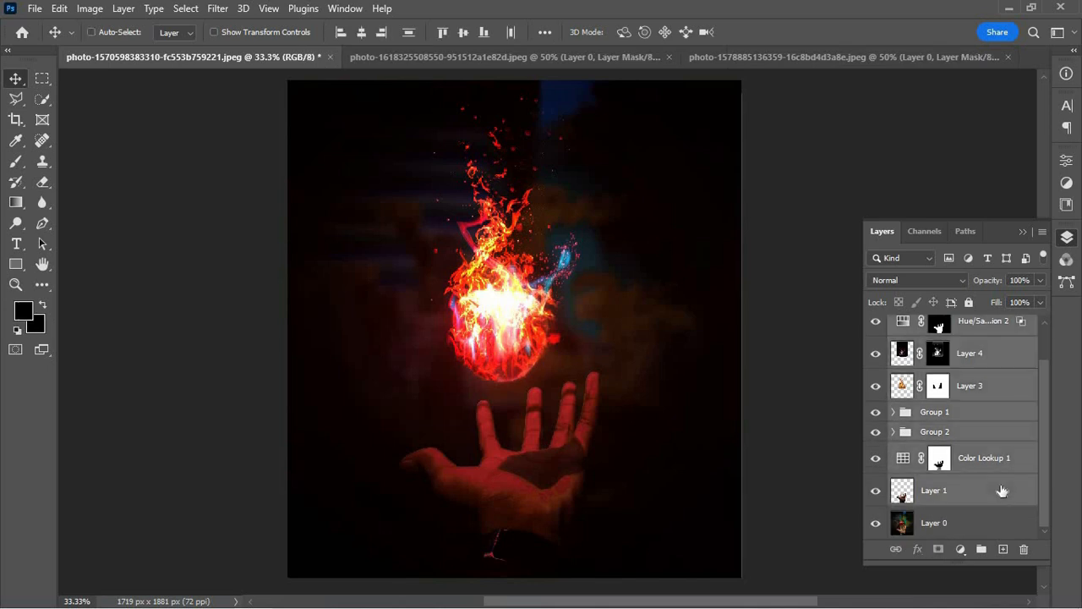
pyautogui.hotkey('ctrl', 'g')
pyautogui.click(876, 325)
pyautogui.click(878, 327)
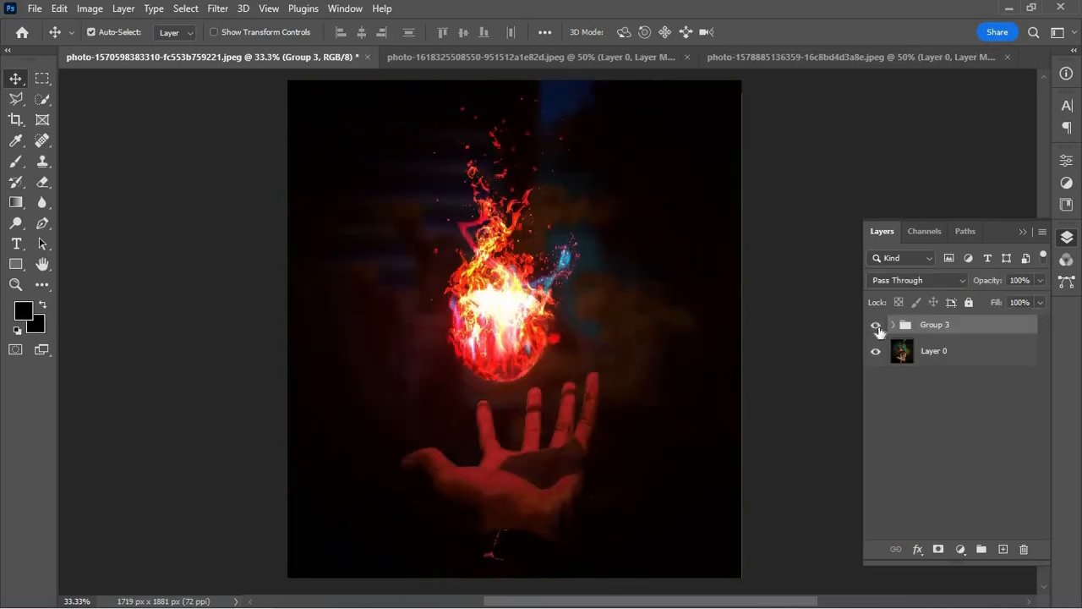